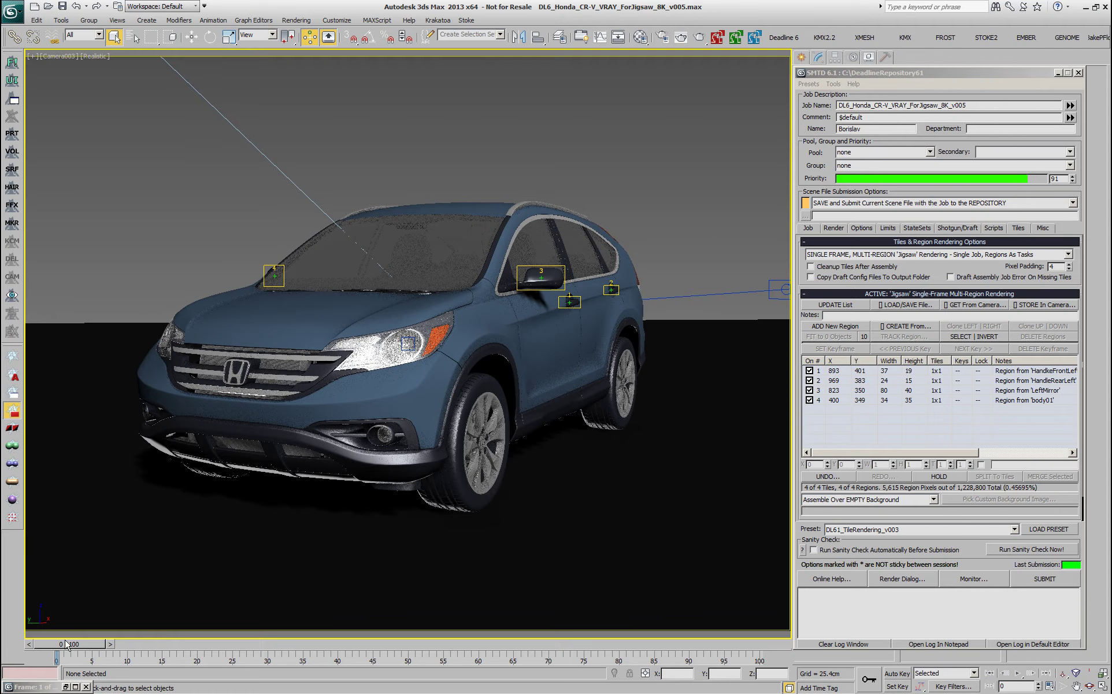
# Switch region rendering to ANIMATION, MULTI-REGION 'Jigsaw' - One Job Per Region, then select the left mirror.
pyautogui.moveTo(65, 644); pyautogui.dragTo(781, 643)
pyautogui.press('q')
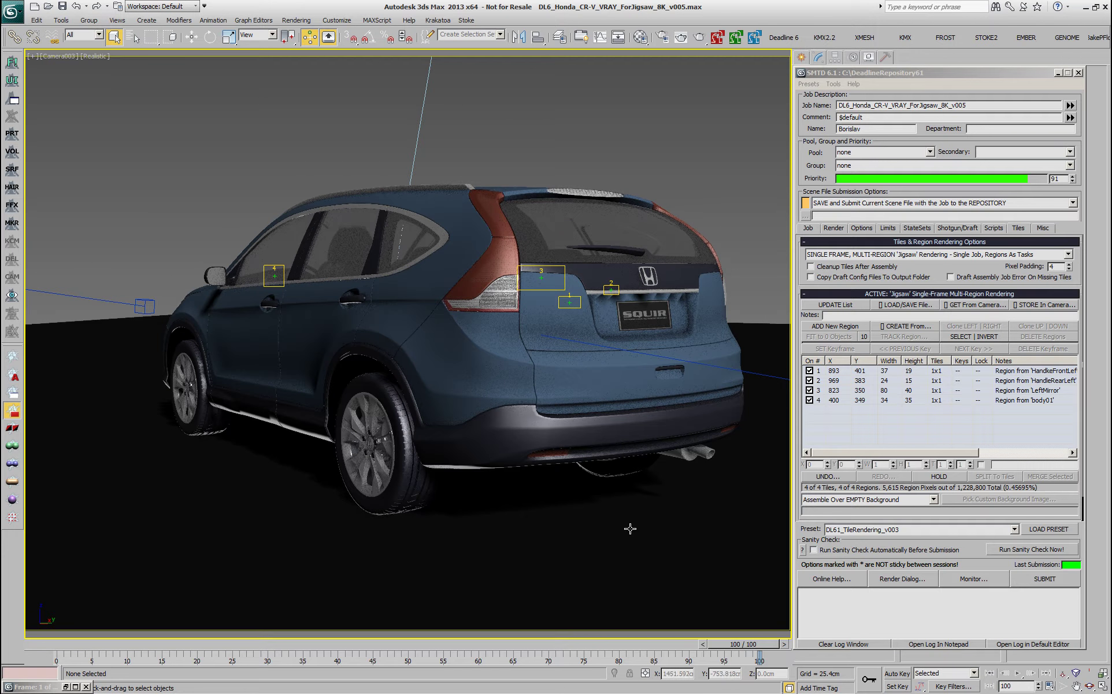
pyautogui.moveTo(752, 646); pyautogui.dragTo(55, 657)
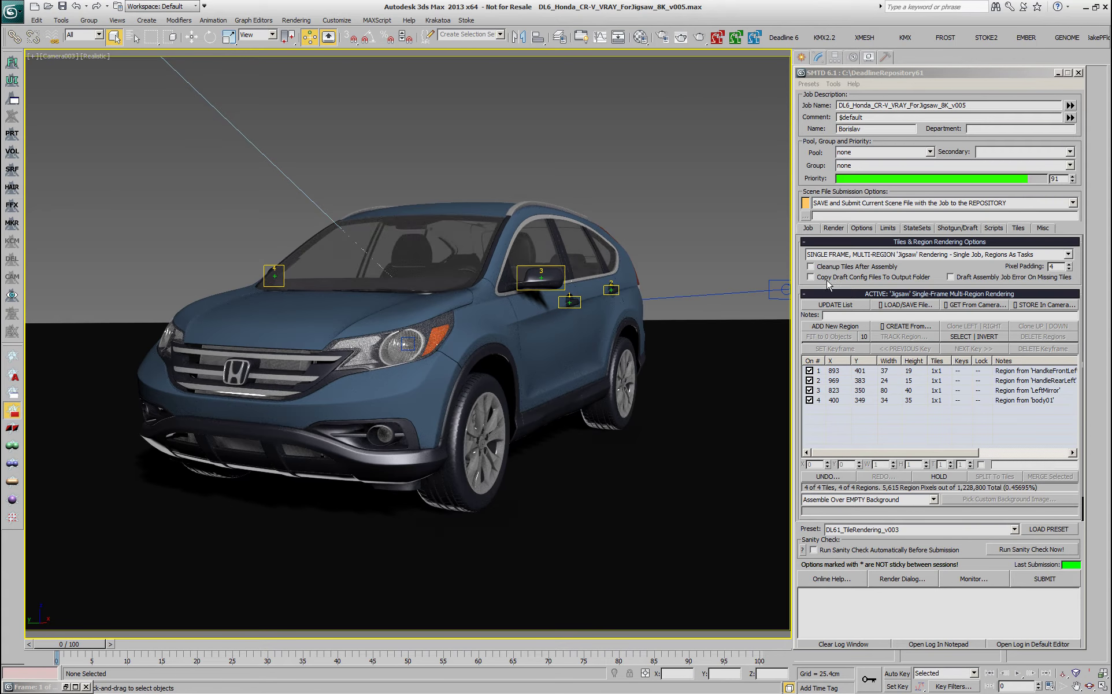
pyautogui.click(840, 258)
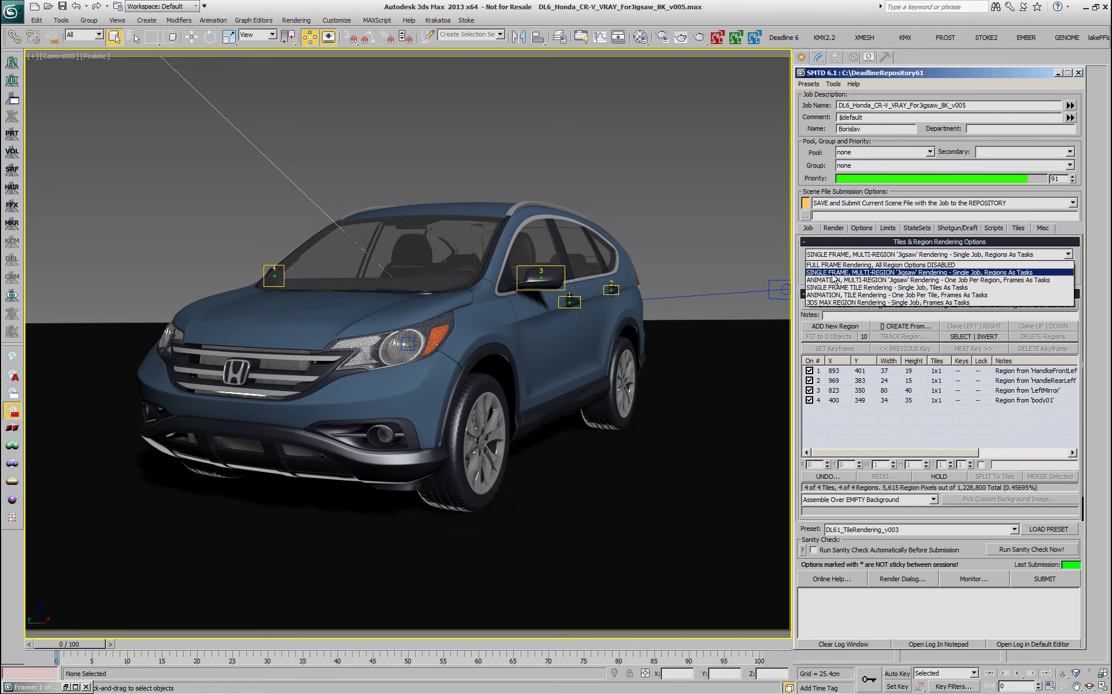
pyautogui.click(863, 280)
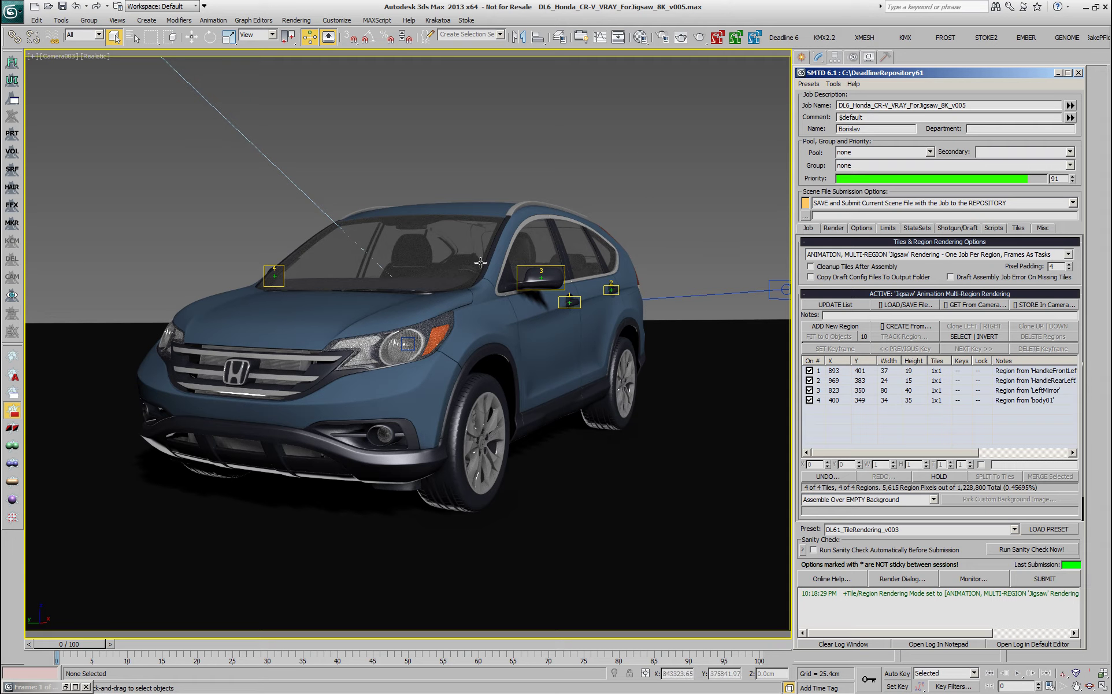
pyautogui.click(509, 287)
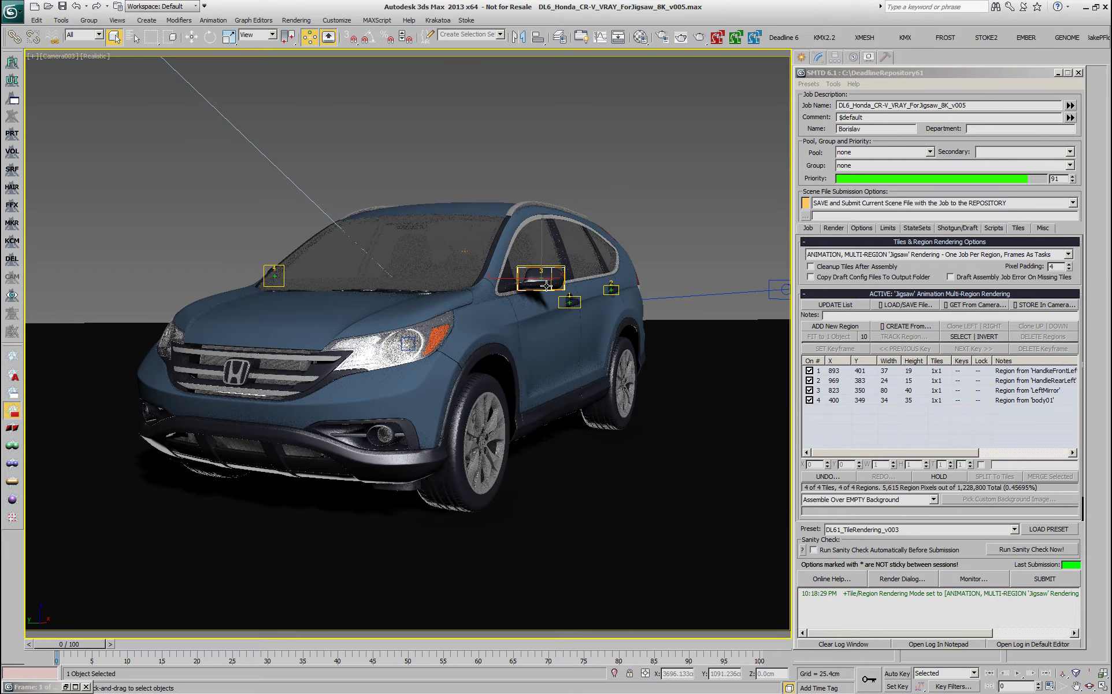
# Make region 3 active and fit it to the selected left mirror with 50% padding.
pyautogui.click(542, 296)
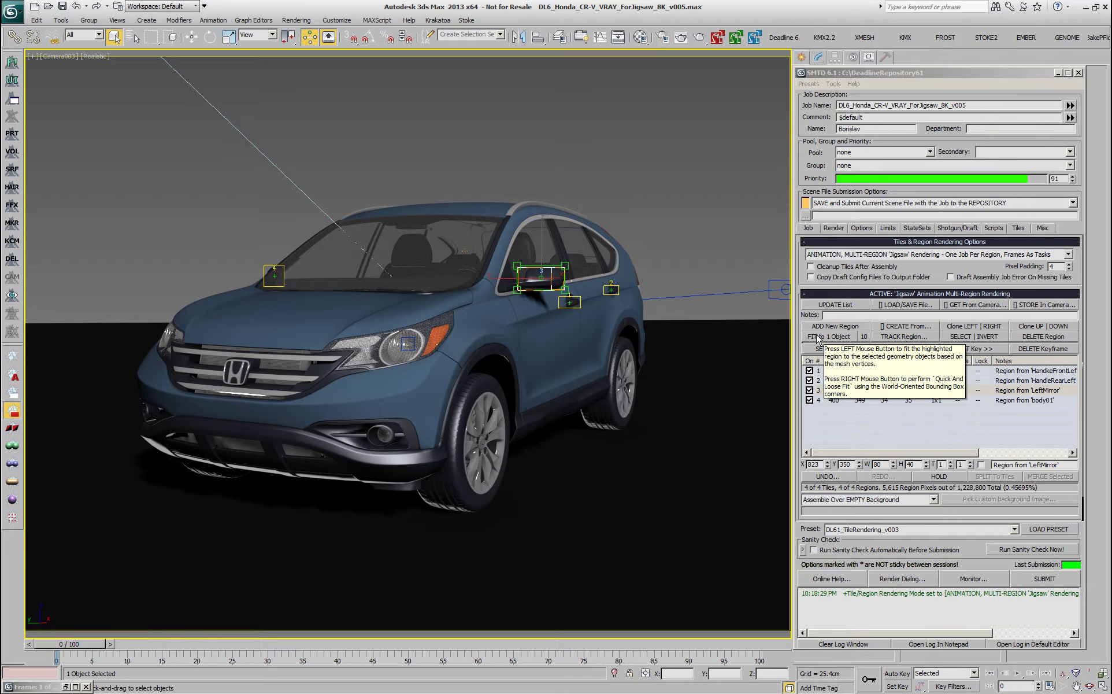
pyautogui.click(864, 338)
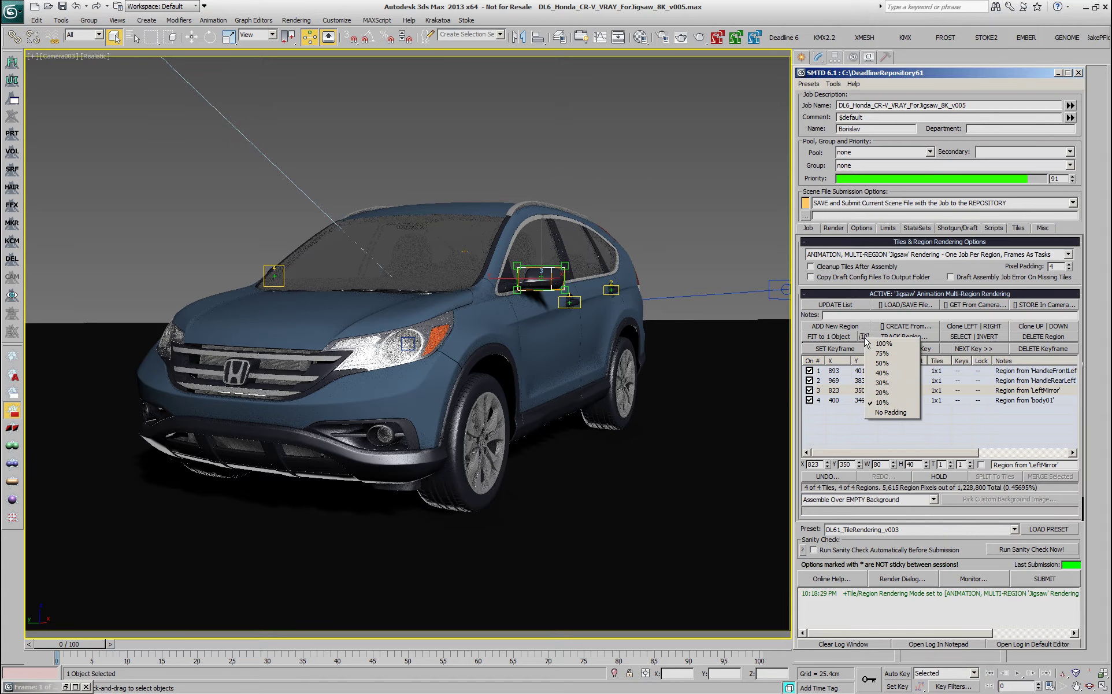
pyautogui.click(884, 363)
pyautogui.click(839, 338)
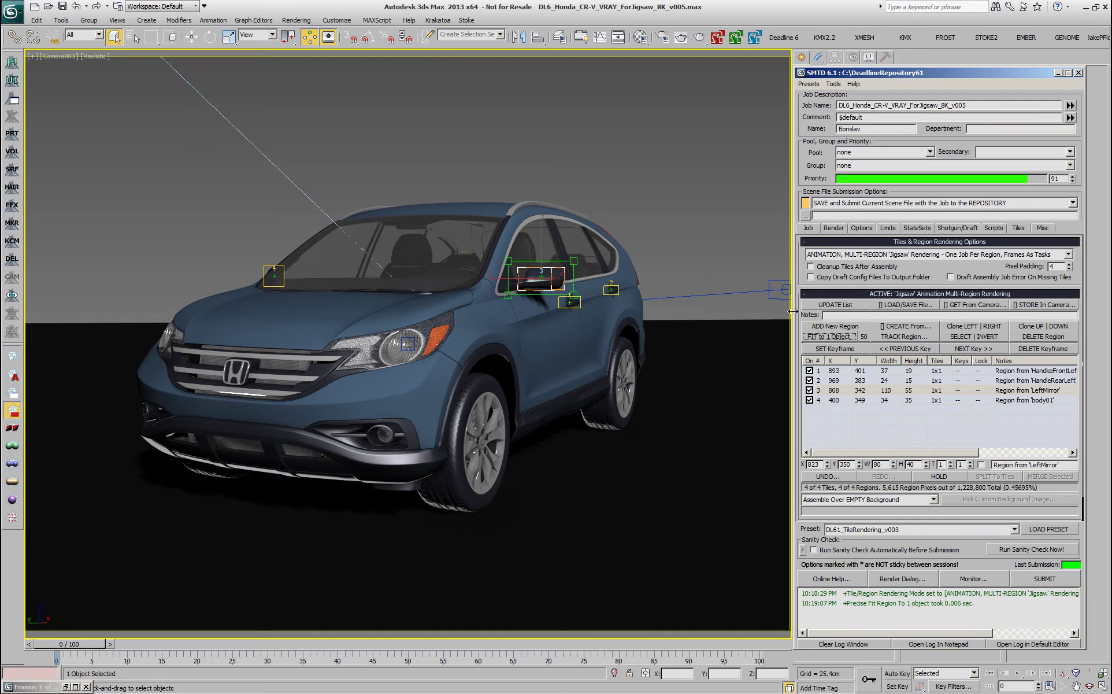
pyautogui.click(819, 337)
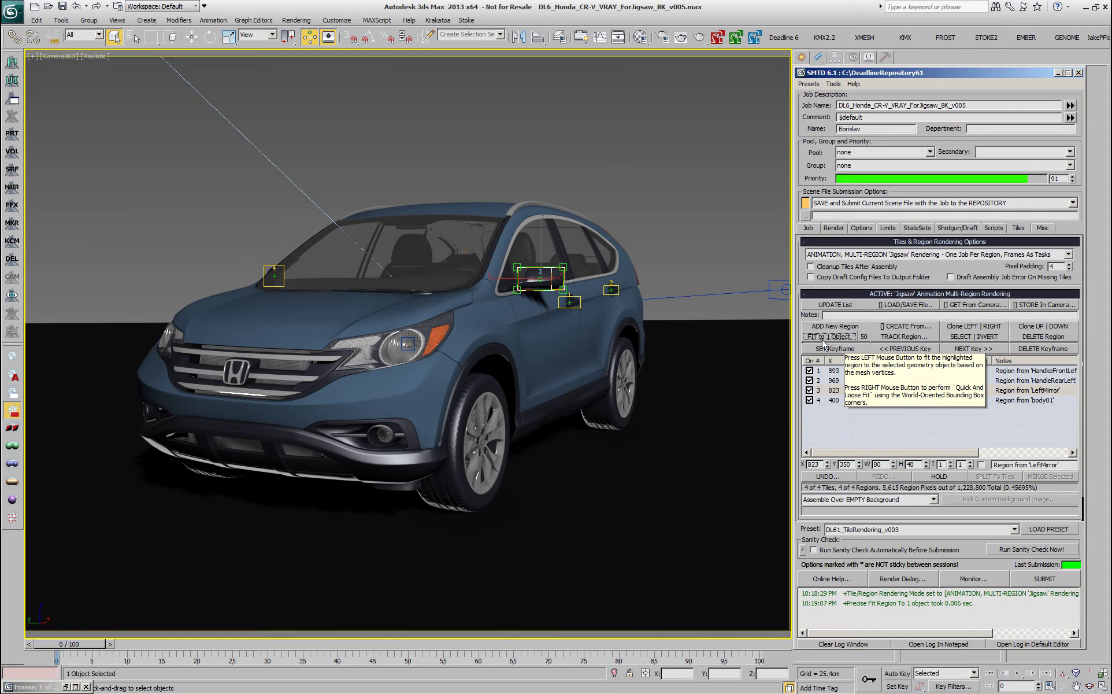
# Tight-track region 3 on the left mirror across frames 0–100, then reopen its tracking options.
pyautogui.click(908, 340)
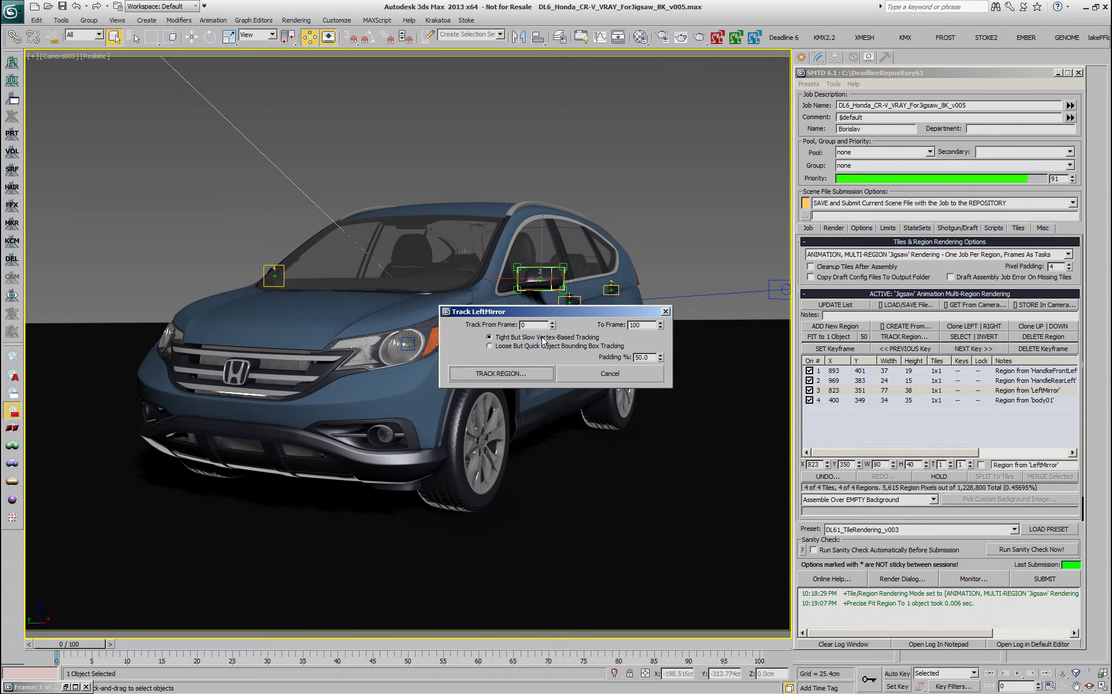
pyautogui.click(501, 373)
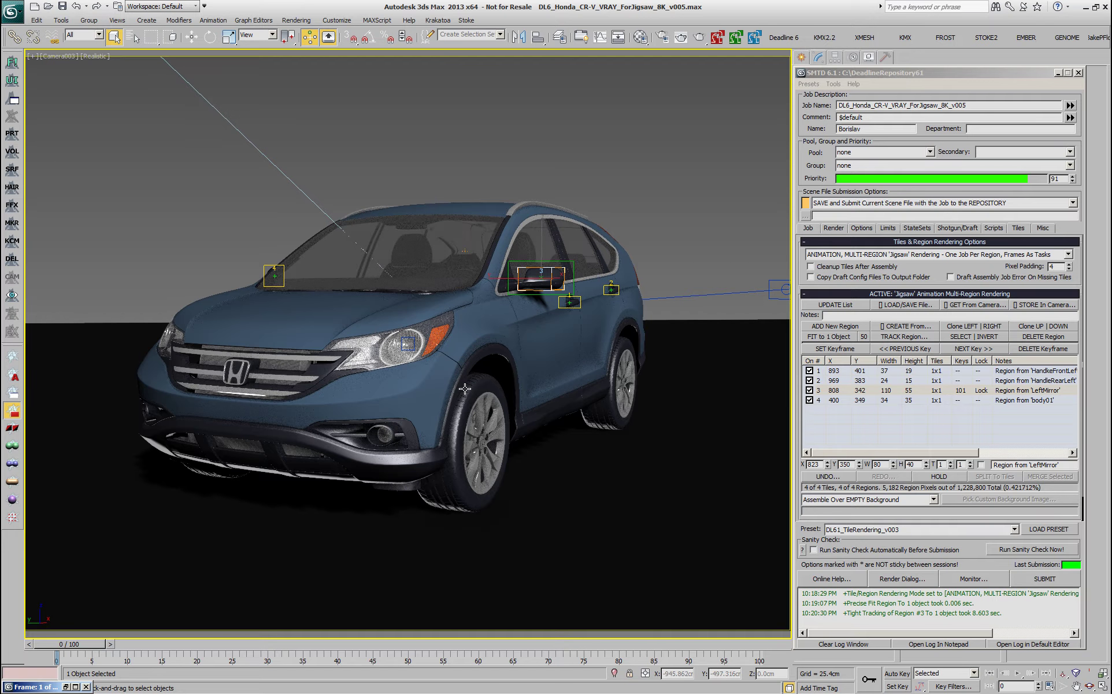
pyautogui.click(895, 339)
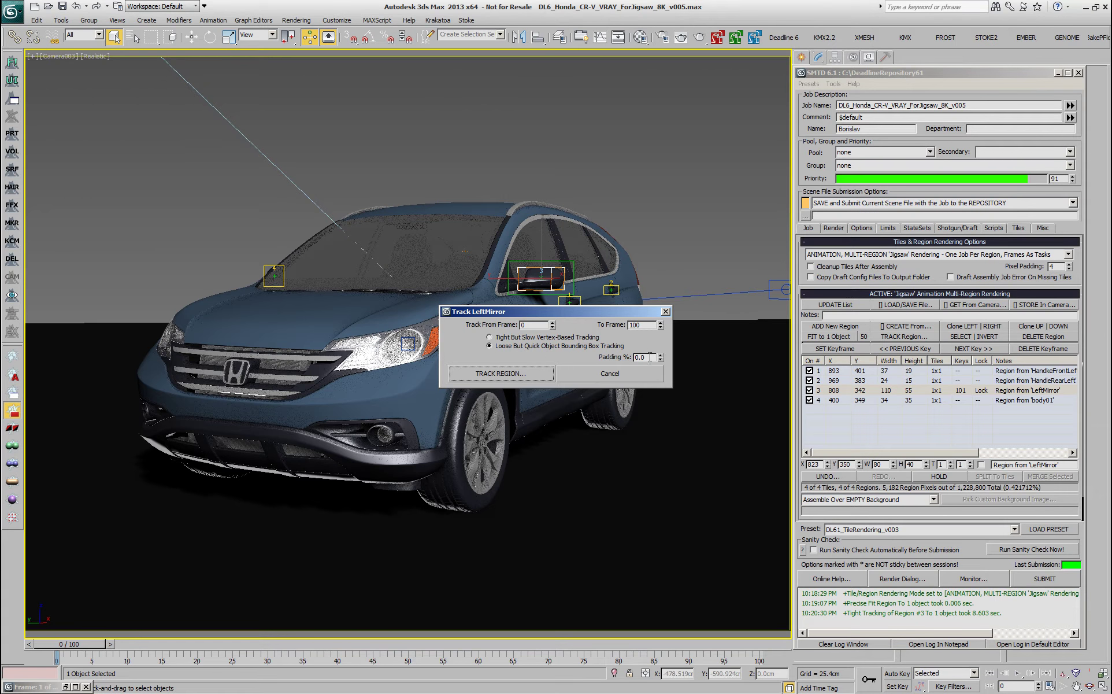
# Re-track region 3 with Loose But Quick tracking at 0% padding and scrub frames 0–100 to verify.
pyautogui.moveTo(651, 357); pyautogui.dragTo(628, 356)
pyautogui.click(526, 373)
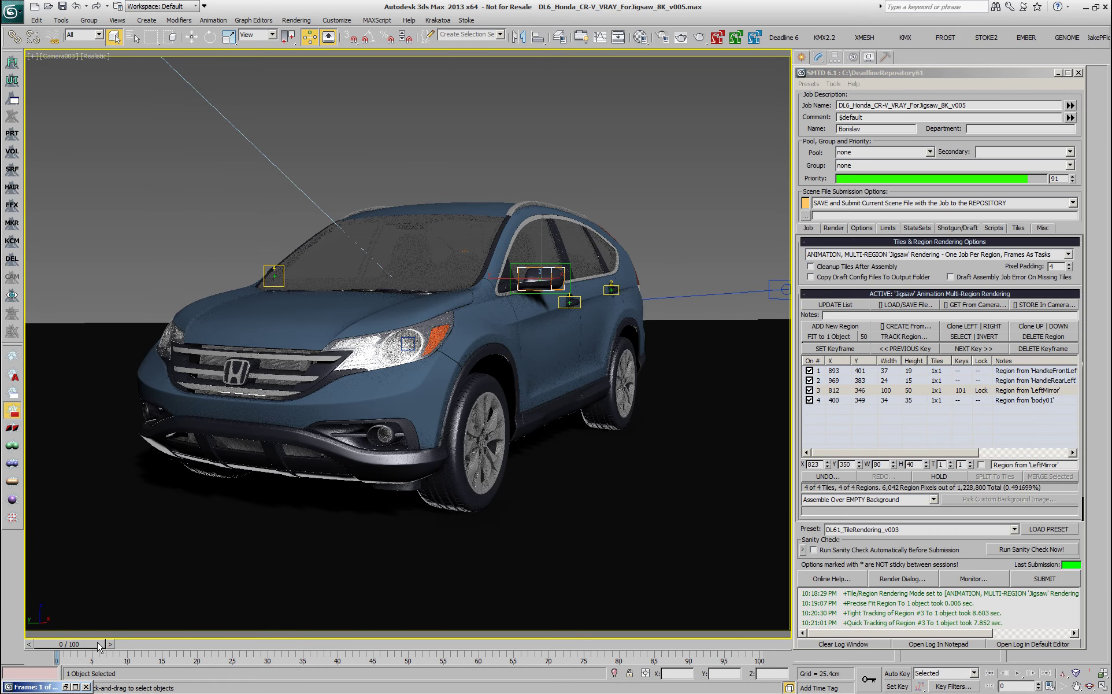
pyautogui.moveTo(98, 647); pyautogui.dragTo(763, 644)
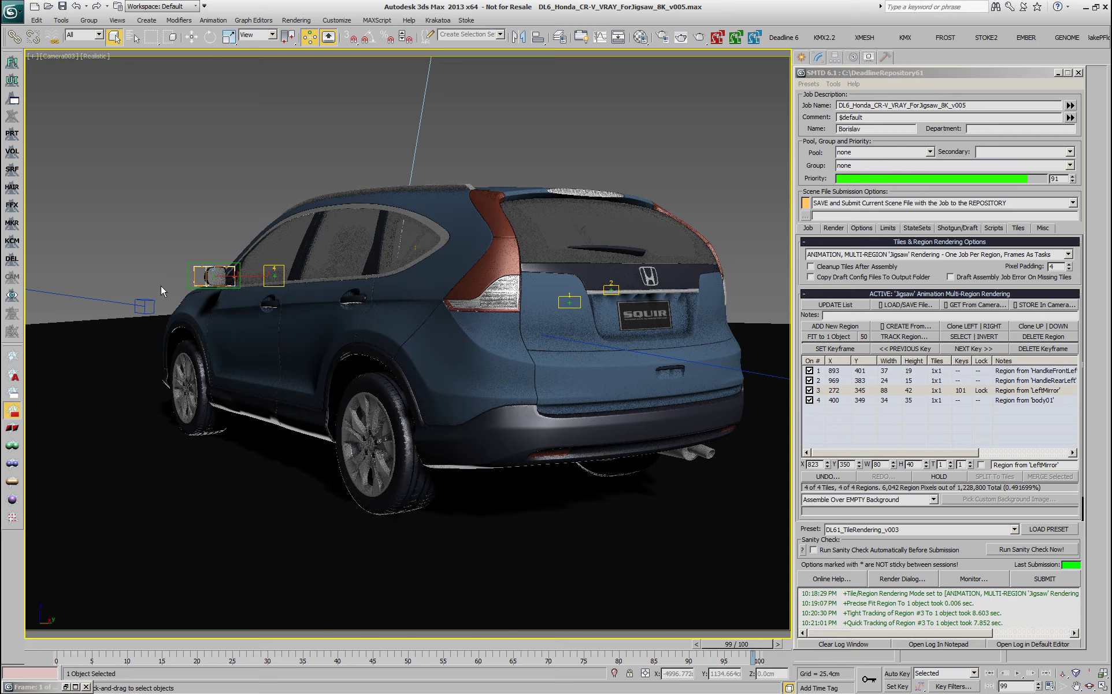
pyautogui.moveTo(760, 648); pyautogui.dragTo(21, 623)
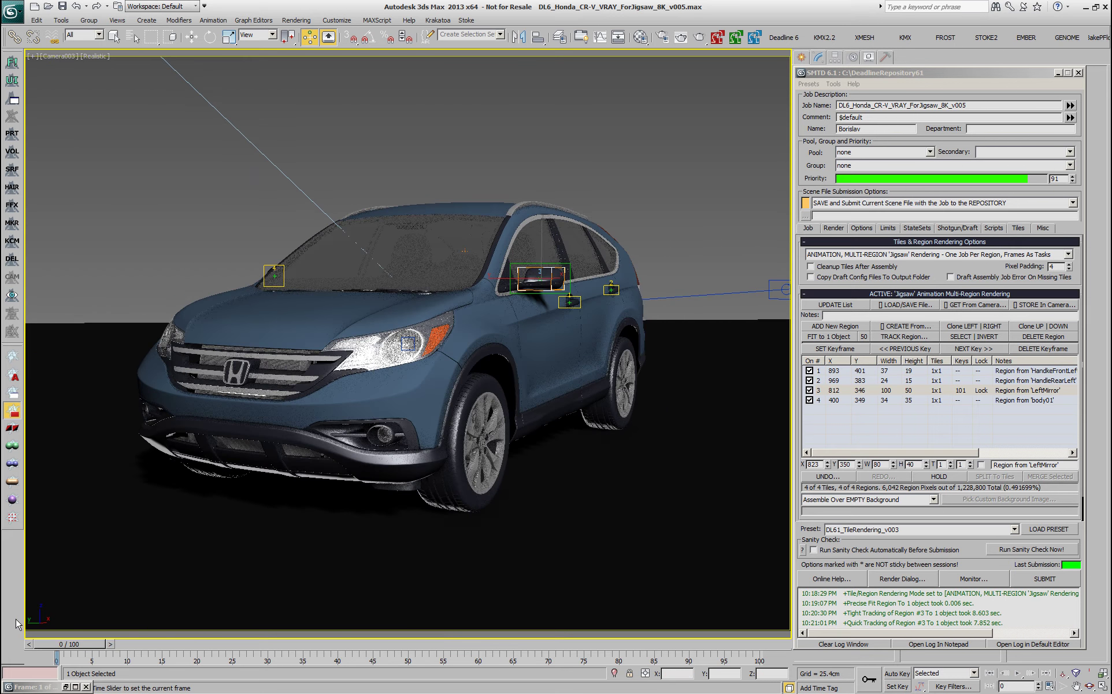
# Track handle regions 1 and 2 across all 101 frames with 30% padding.
pyautogui.press('q')
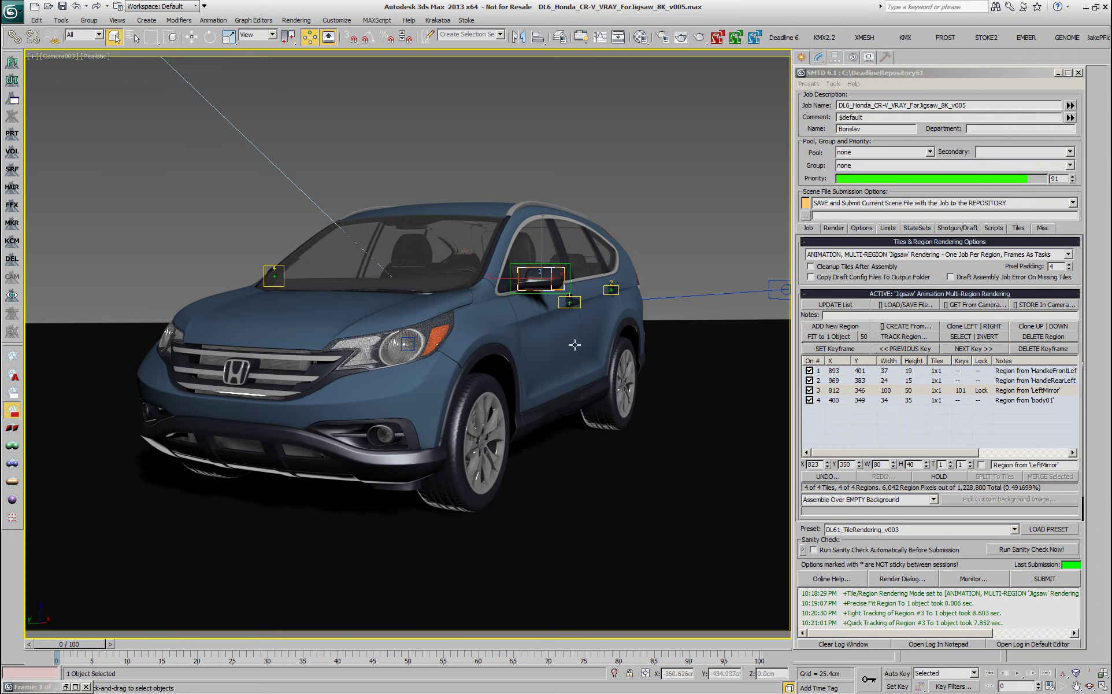
pyautogui.click(576, 301)
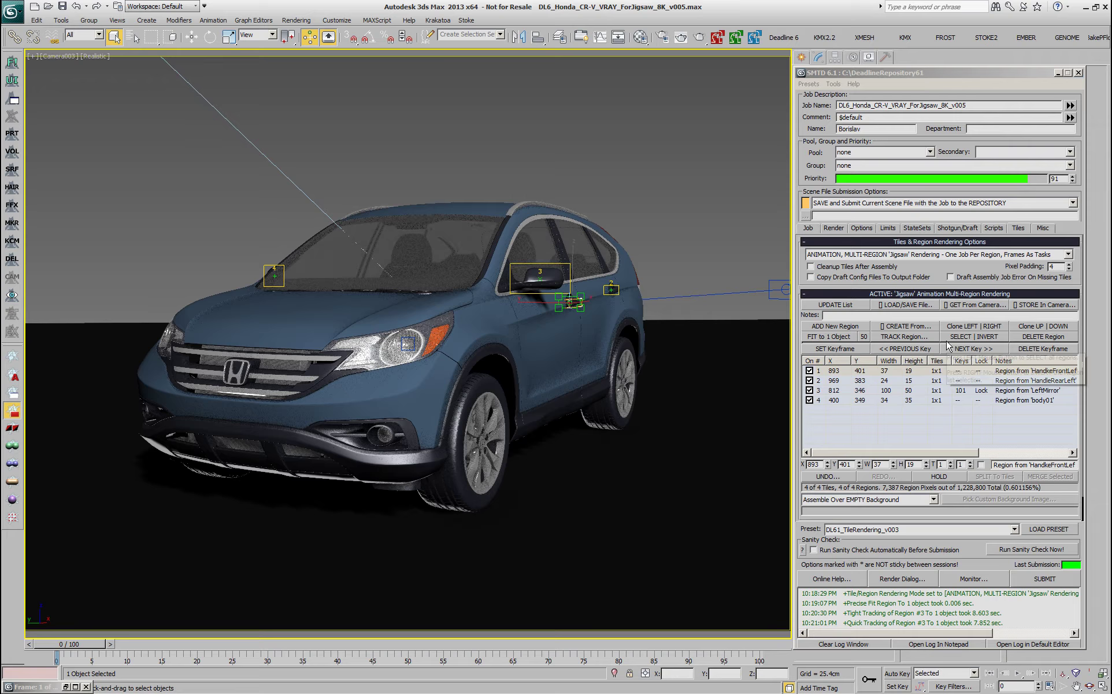
pyautogui.click(864, 337)
pyautogui.click(893, 383)
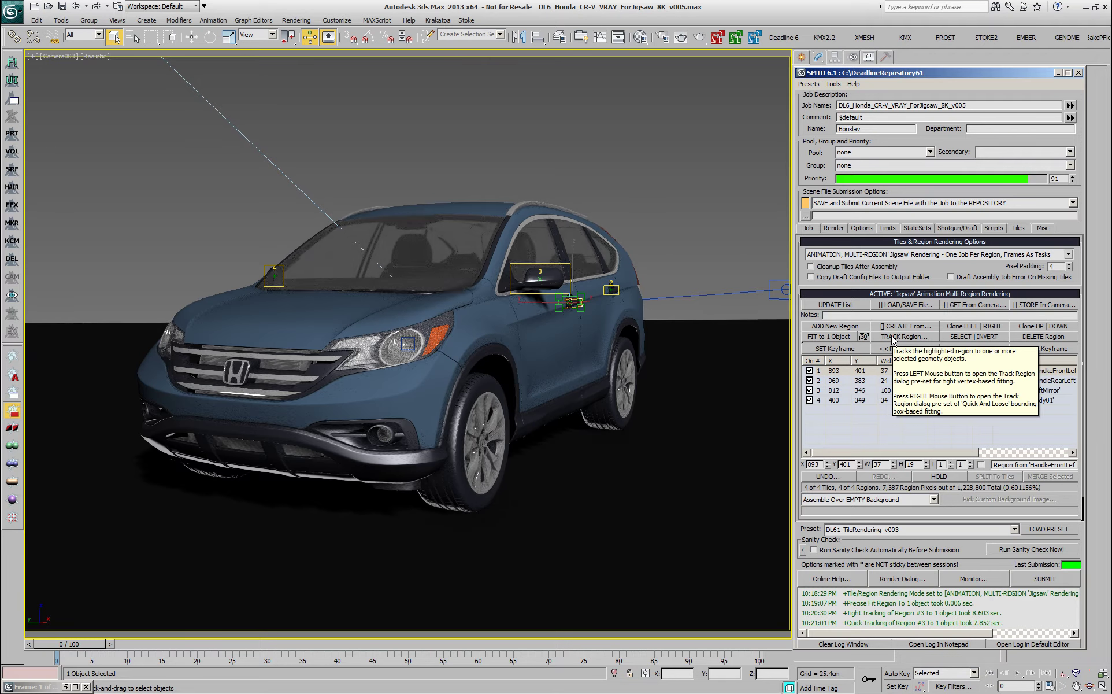
pyautogui.click(893, 336)
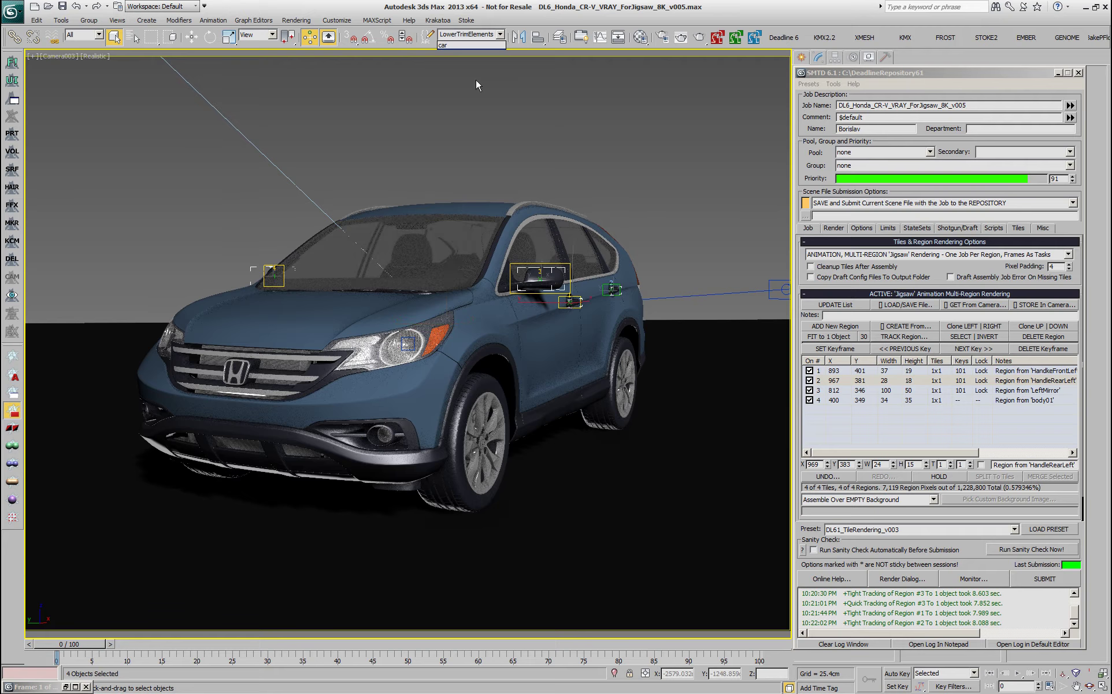
# Fit region 4 to the body01 object and tight-track it across all 101 frames.
pyautogui.moveTo(666, 196); pyautogui.dragTo(551, 321)
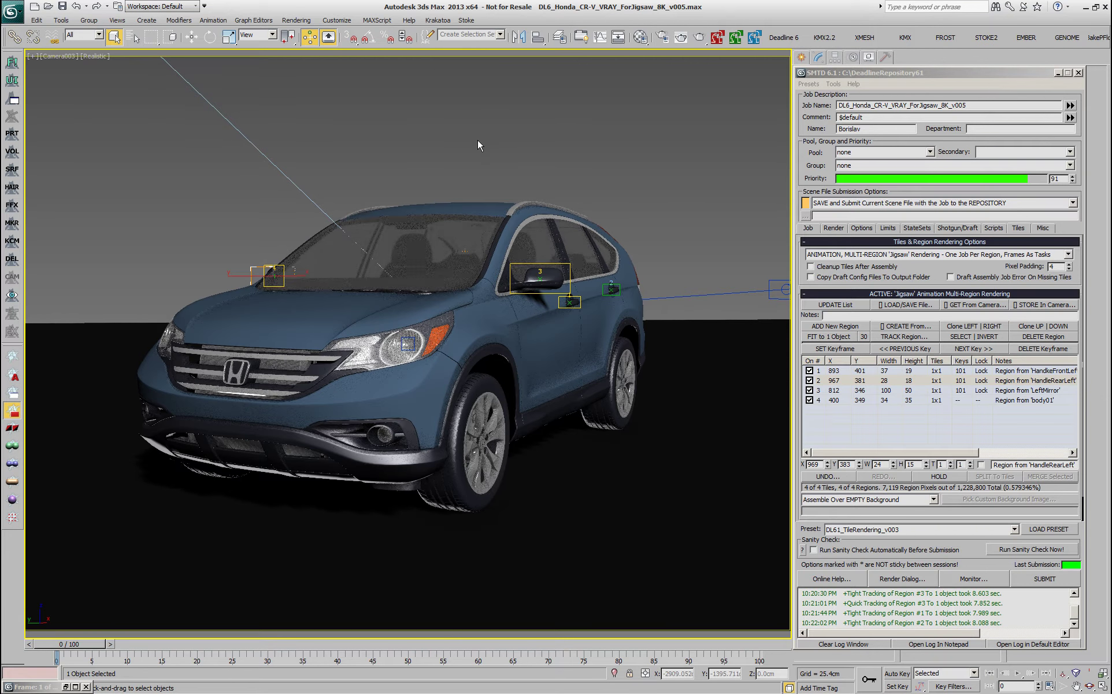
pyautogui.click(274, 276)
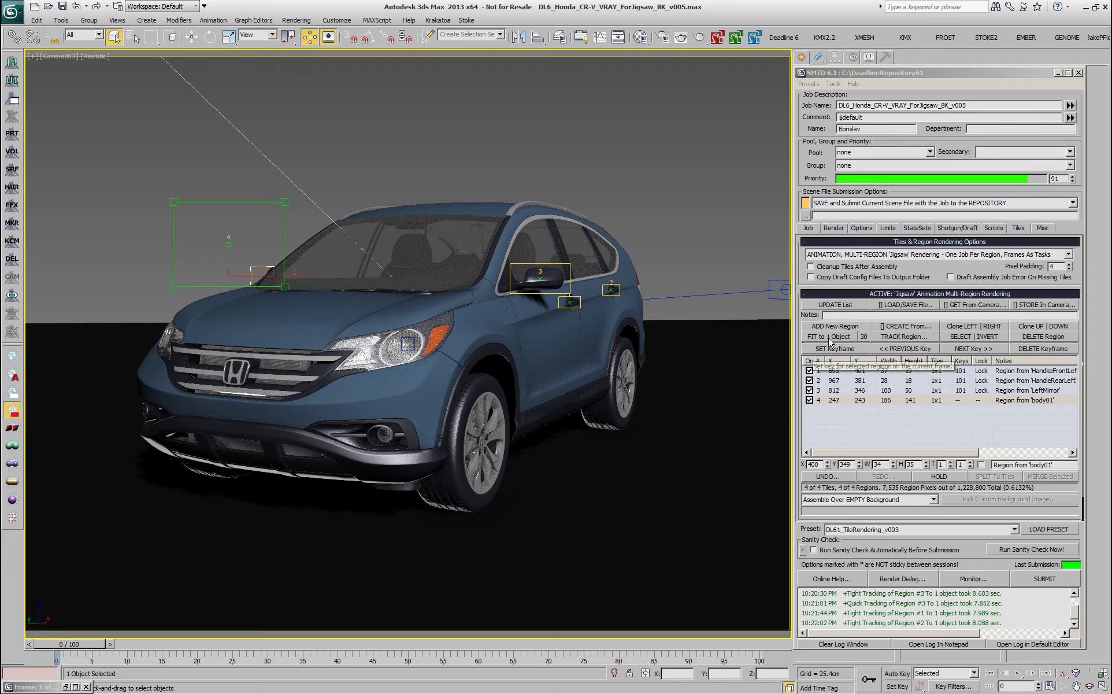
pyautogui.click(828, 337)
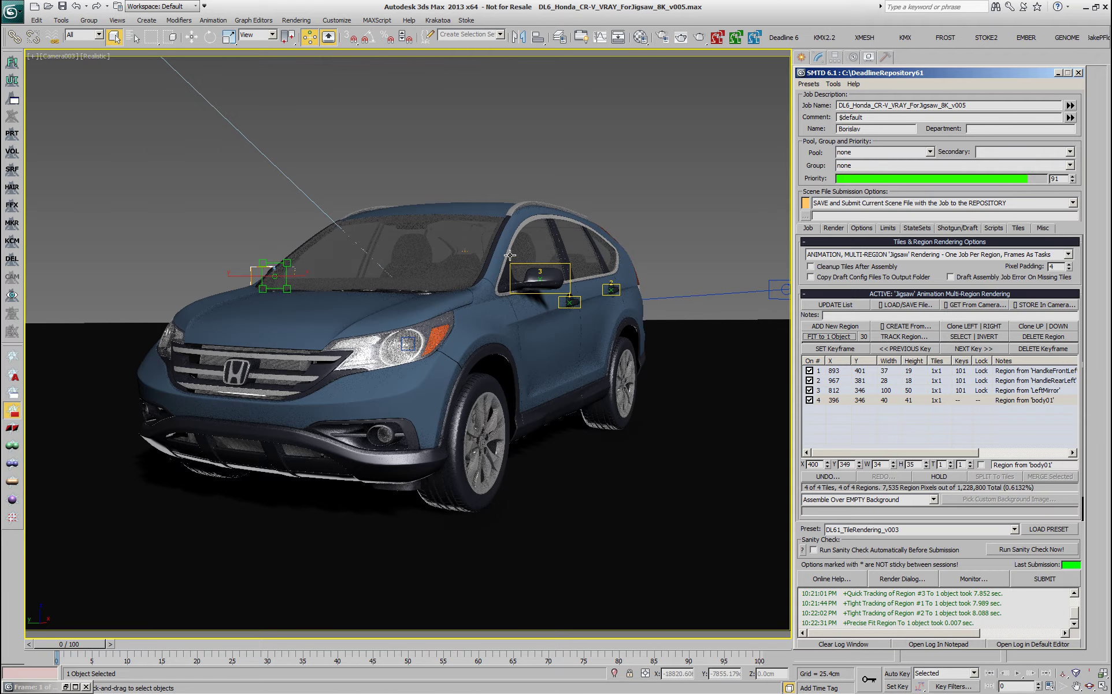
pyautogui.click(905, 336)
pyautogui.click(526, 374)
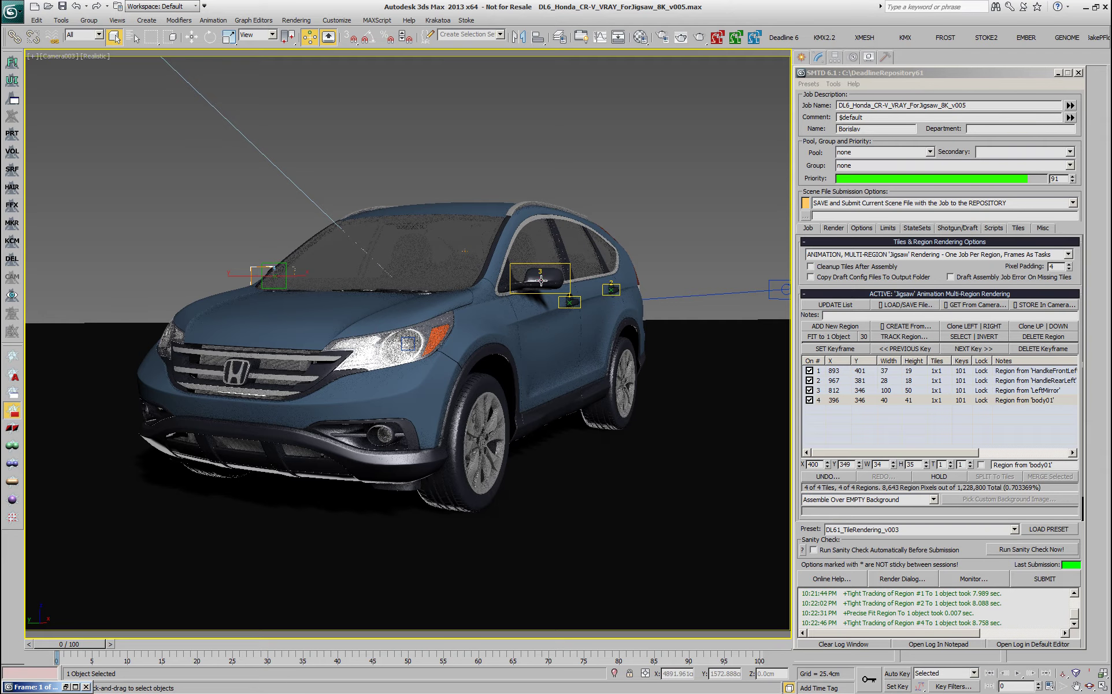
pyautogui.click(541, 280)
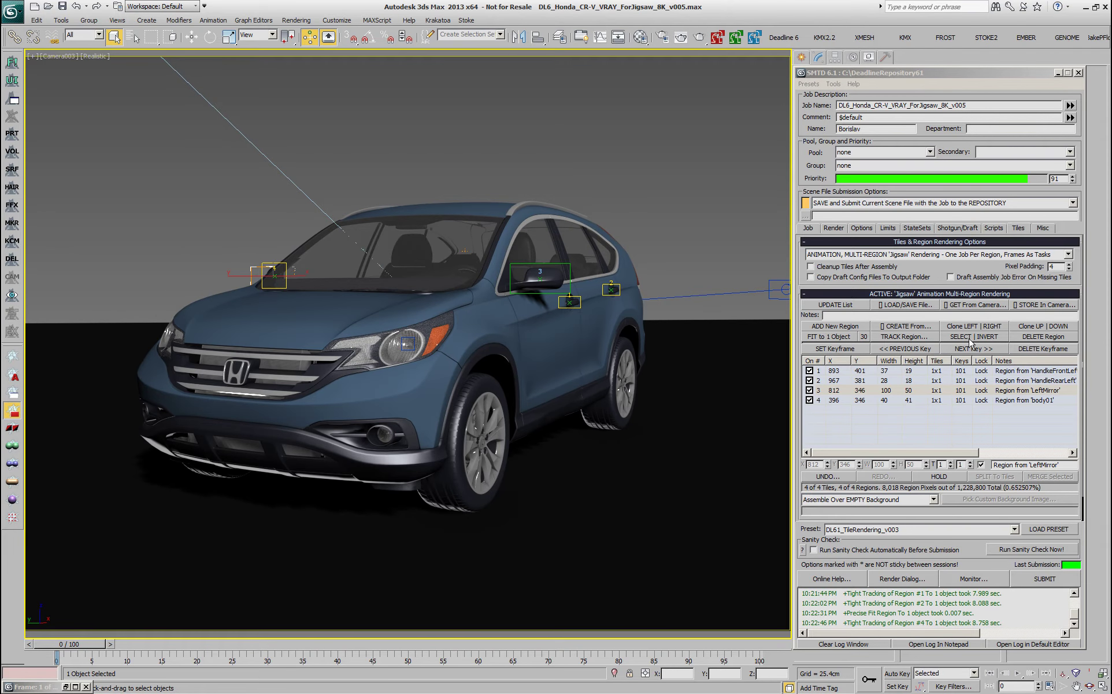
pyautogui.keyDown('shift'); pyautogui.click(1028, 350); pyautogui.keyUp('shift')
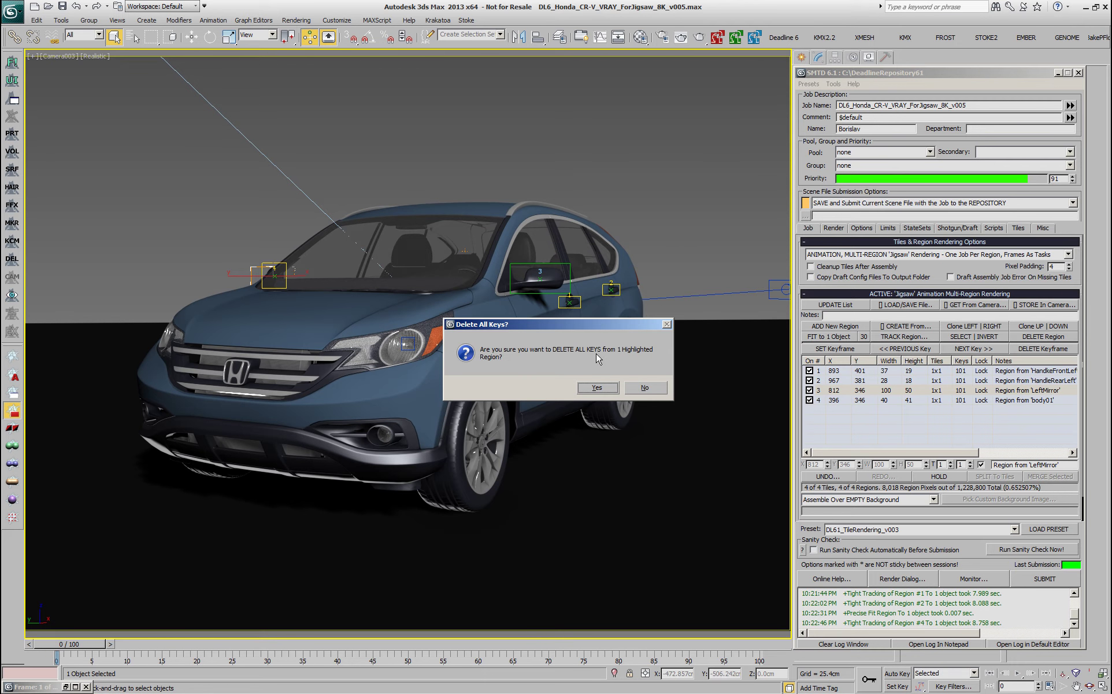
pyautogui.click(647, 389)
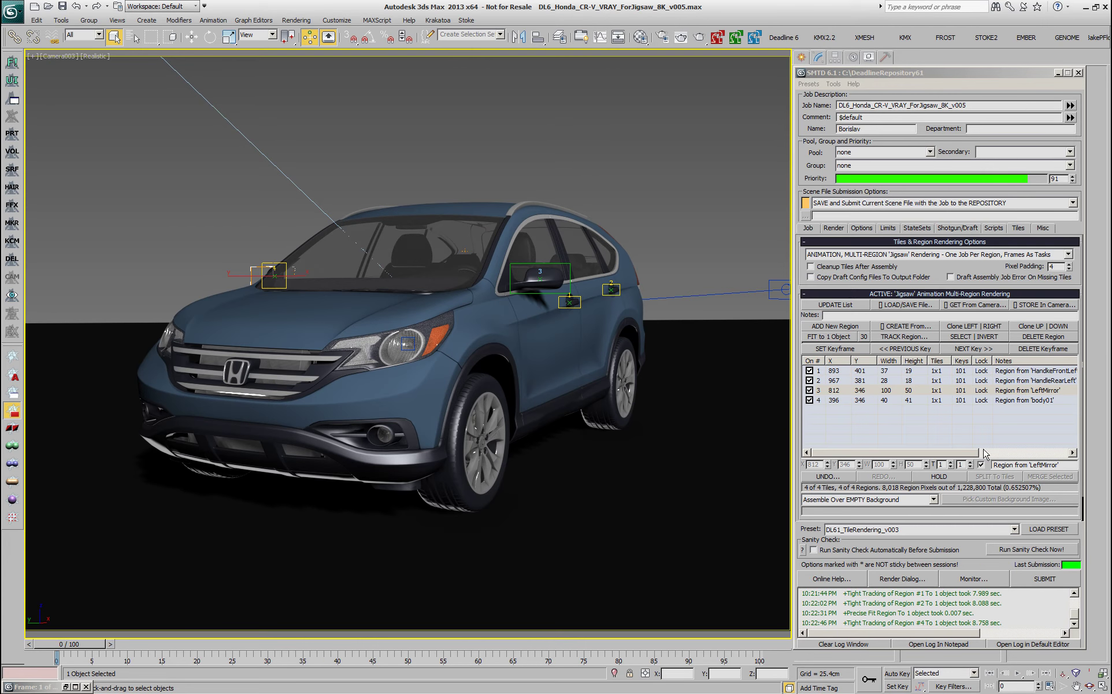
pyautogui.click(982, 466)
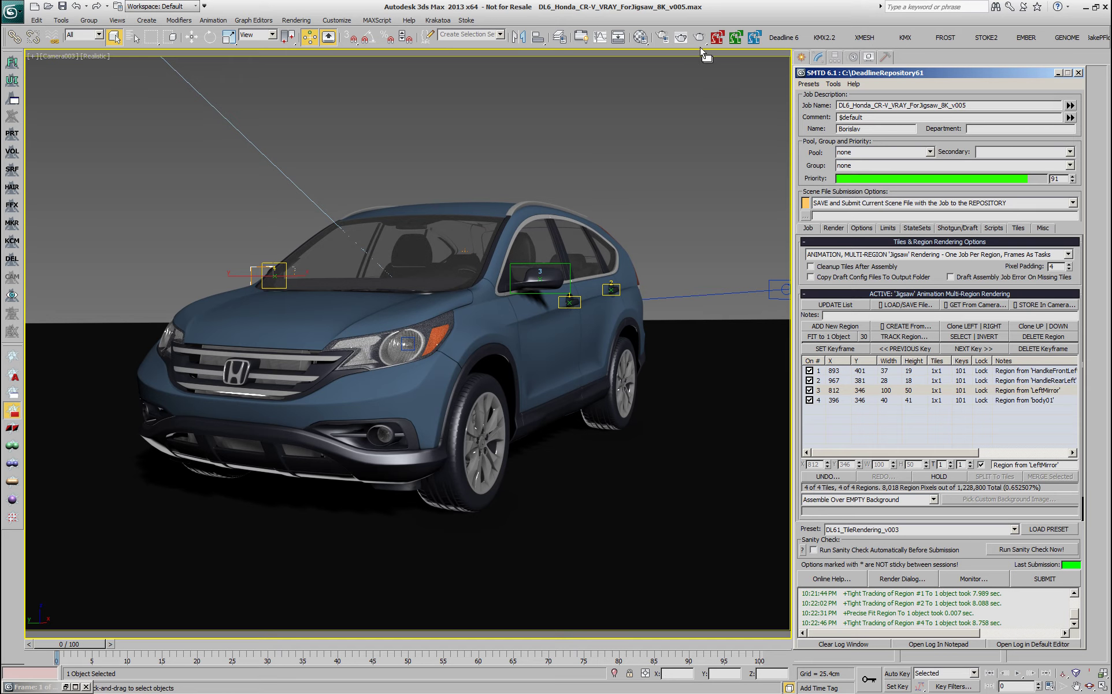
# Open the Render Setup: V-Ray Adv dialog from the main toolbar.
pyautogui.click(663, 40)
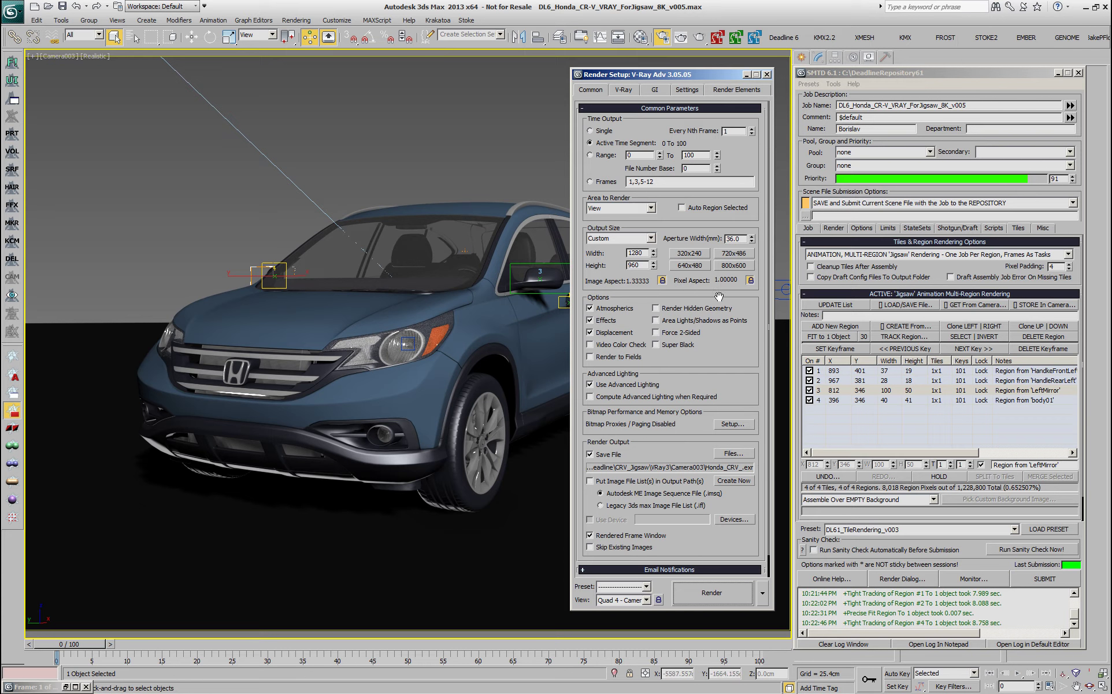
# Close Render Setup, review the original 101-frame rendered sequence in the frame buffer, then minimize it.
pyautogui.press('F10')
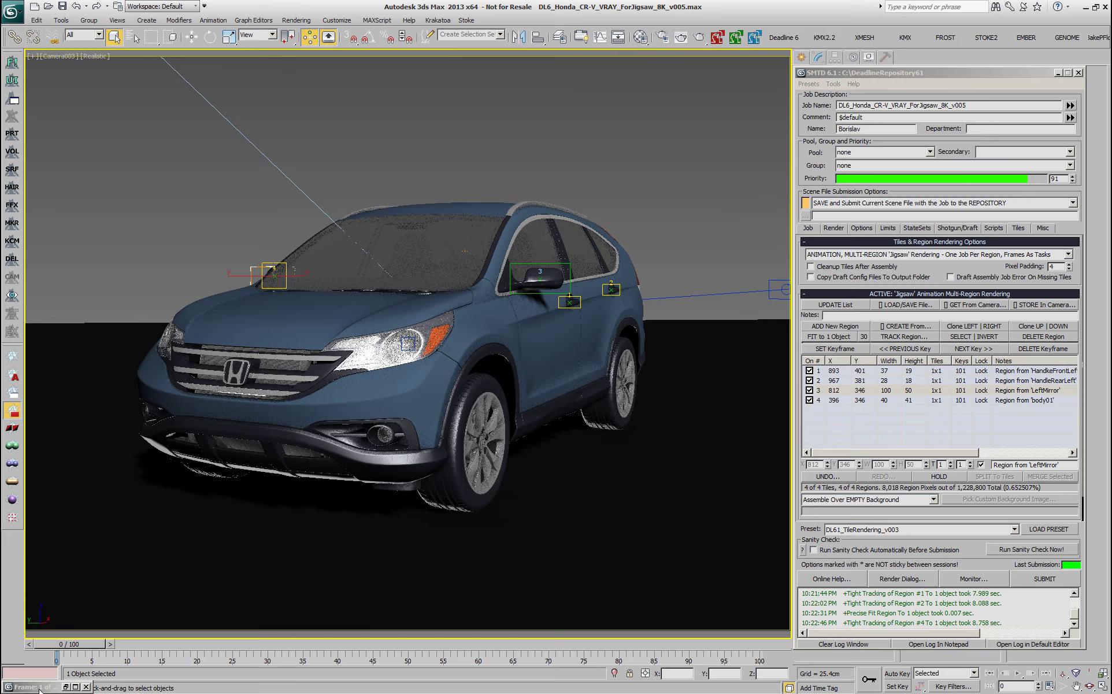
pyautogui.click(65, 686)
pyautogui.moveTo(311, 397); pyautogui.dragTo(312, 445)
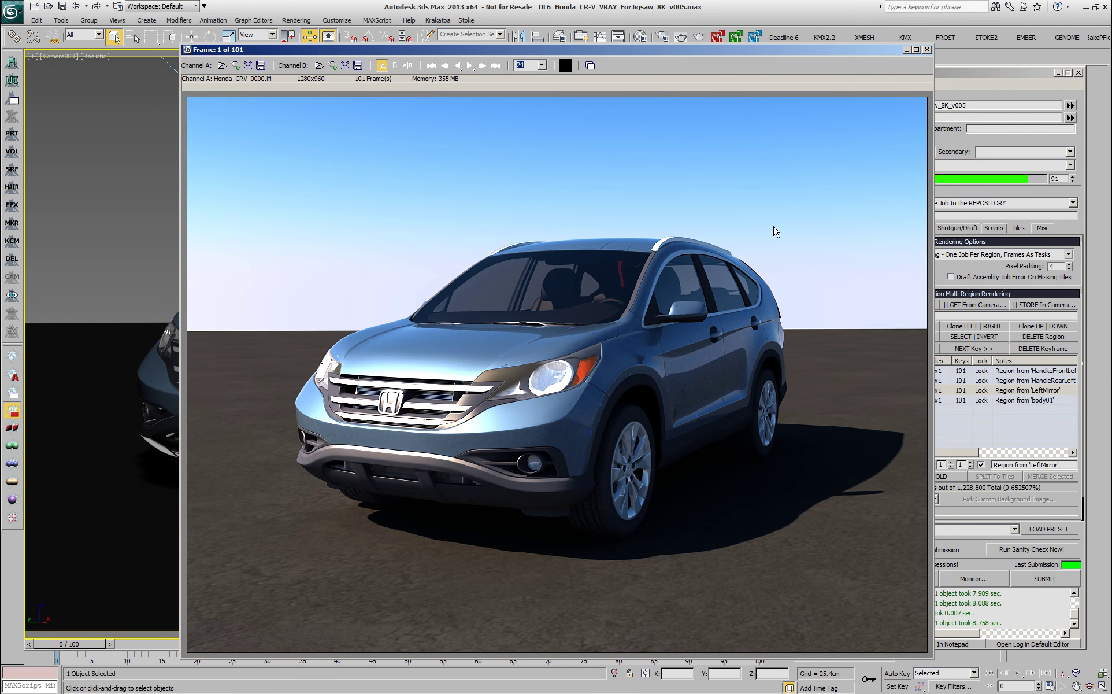
pyautogui.click(906, 50)
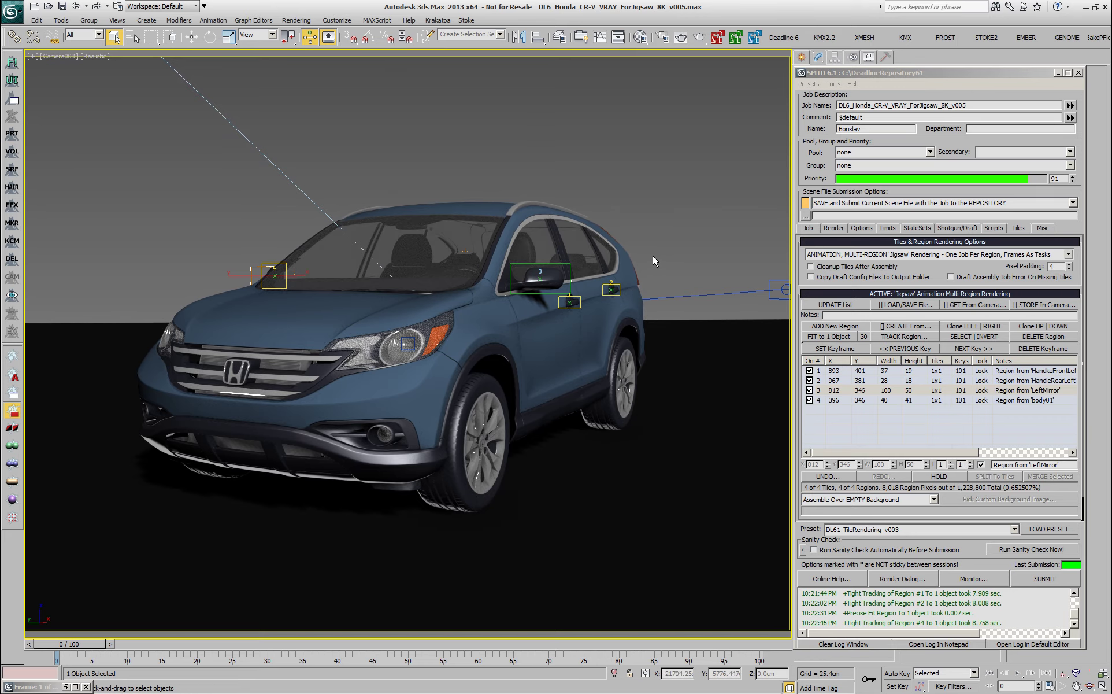
# Set Assemble to 'Compose Over CUSTOM Image SEQUENCE' using Original/Honda_CRV_0000.exr as background.
pyautogui.click(864, 500)
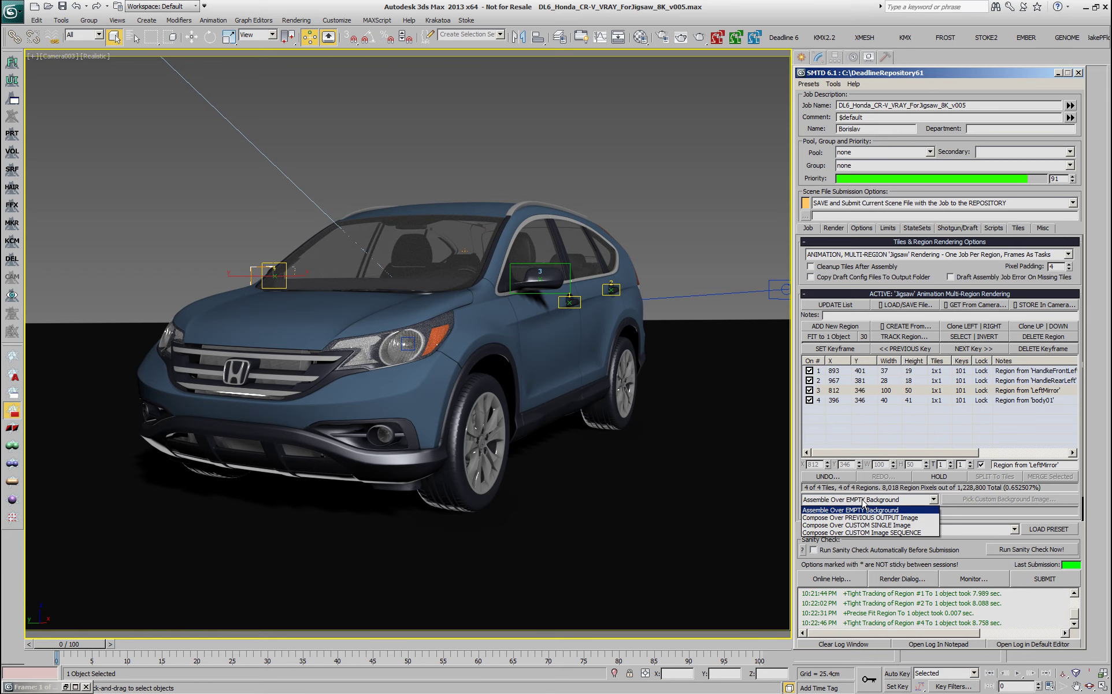
pyautogui.click(826, 533)
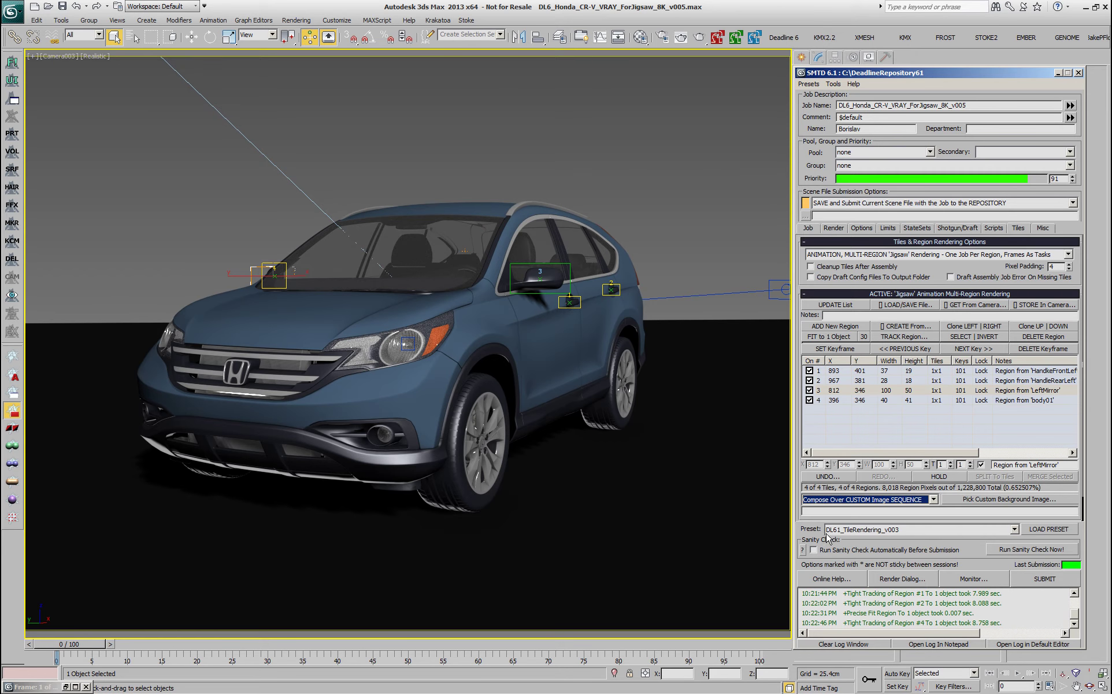
pyautogui.click(958, 499)
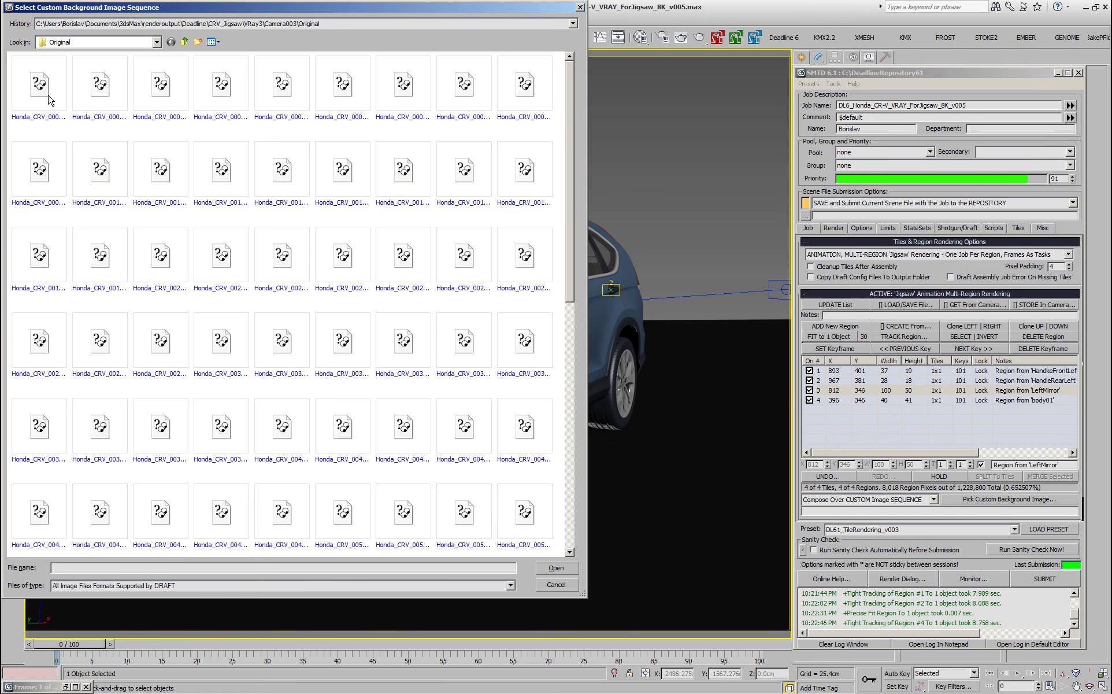
pyautogui.doubleClick(38, 87)
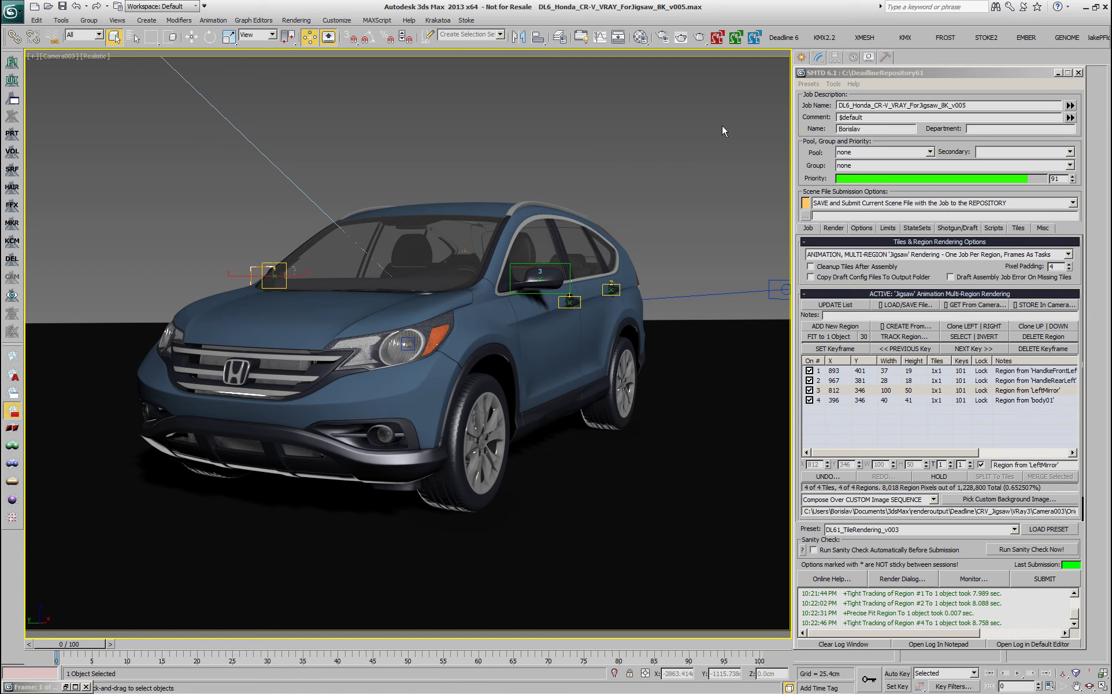
# Save the render output as Honda_CRV_LowTrim_.exr in the LowTrim folder and check the background path.
pyautogui.click(663, 37)
pyautogui.press('F10')
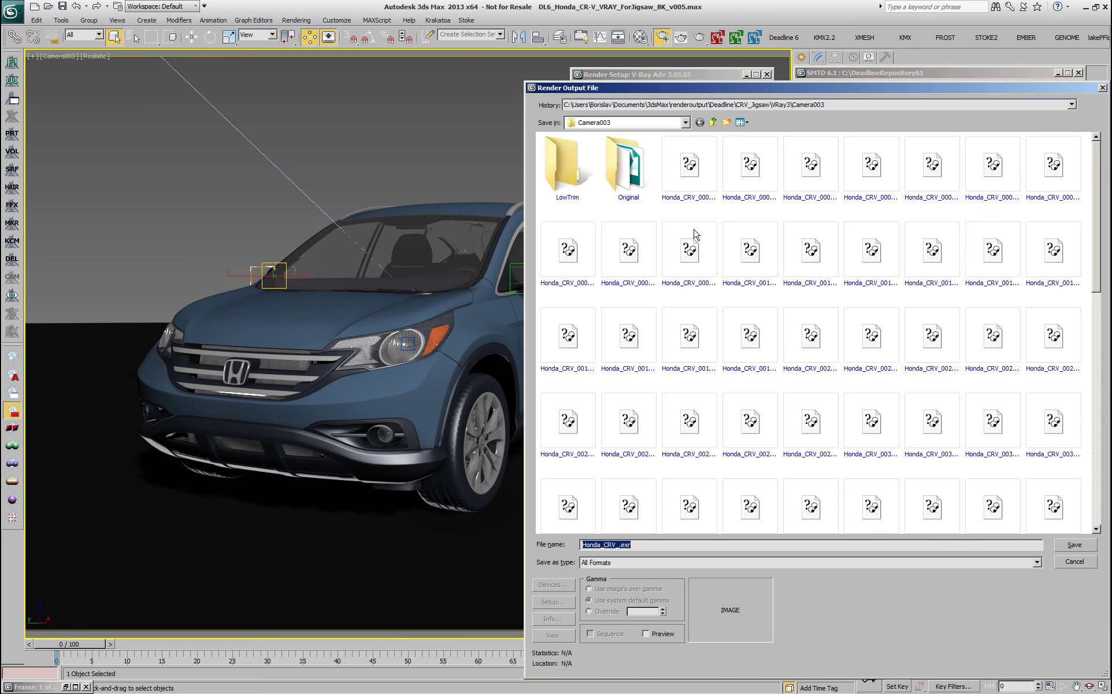
pyautogui.click(563, 162)
pyautogui.doubleClick(564, 162)
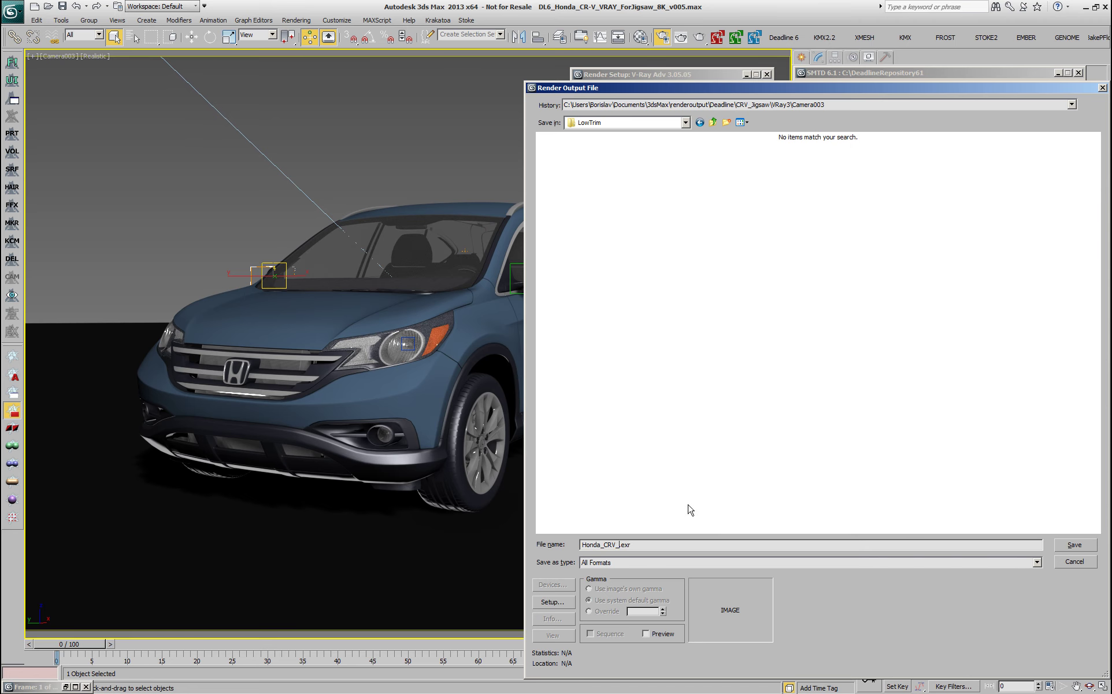
pyautogui.write('LowTrim_')
pyautogui.press('Return')
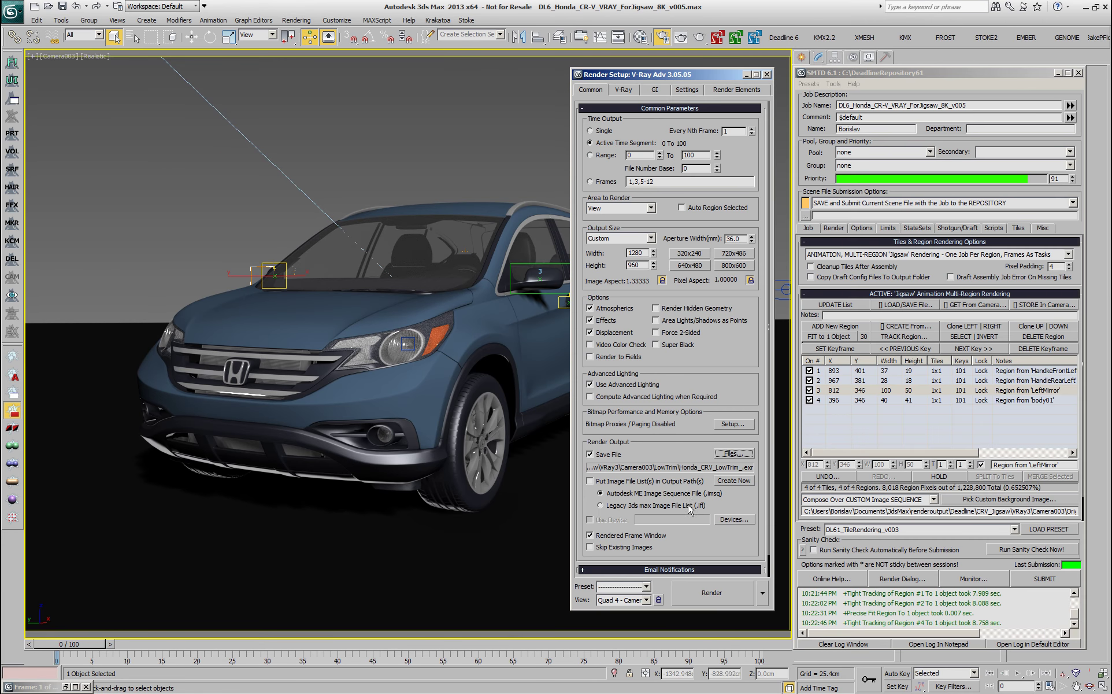
pyautogui.moveTo(1005, 511); pyautogui.dragTo(1016, 510)
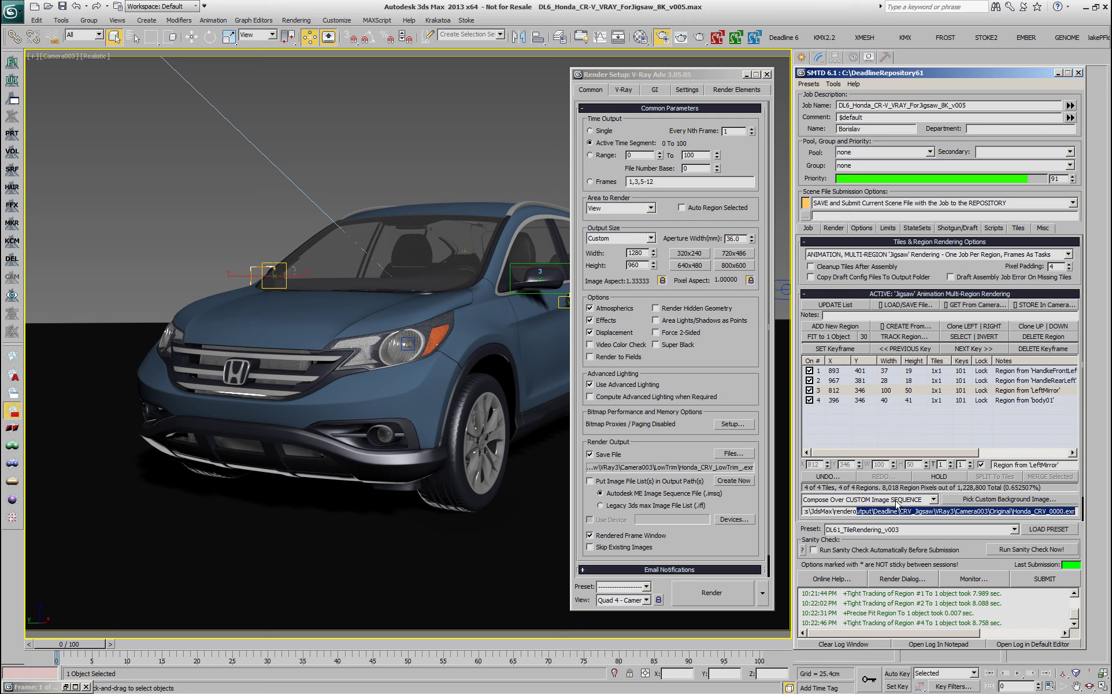
# Enable 'Cleanup Tiles After Assembly' and submit the Jigsaw render job to Deadline.
pyautogui.click(1041, 511)
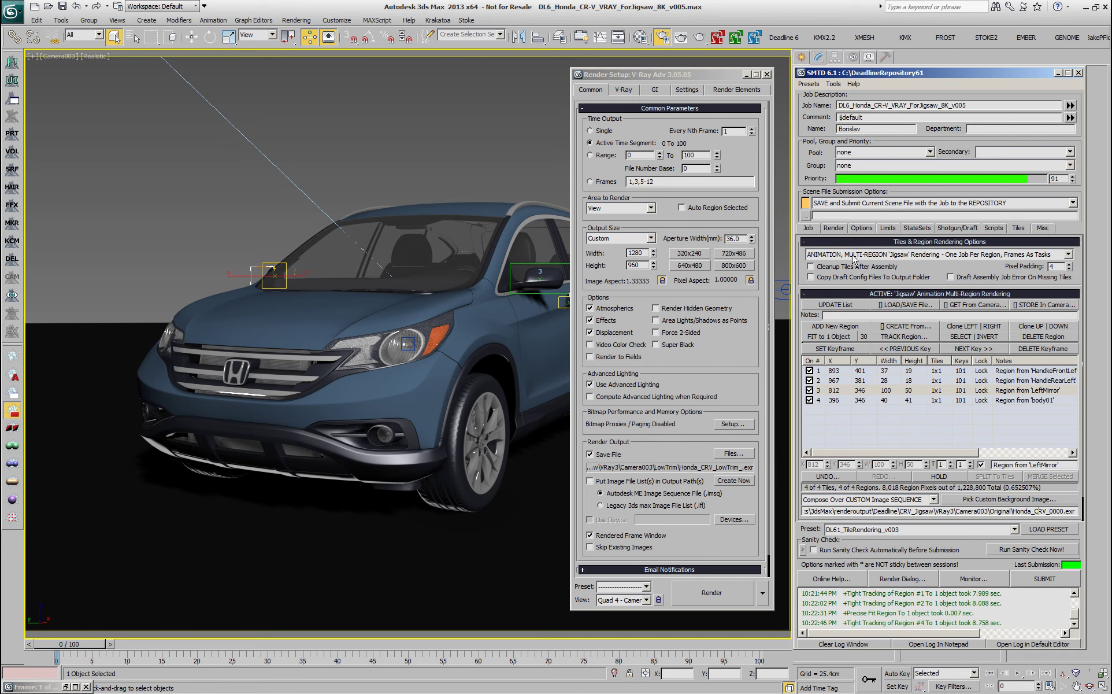
pyautogui.click(812, 267)
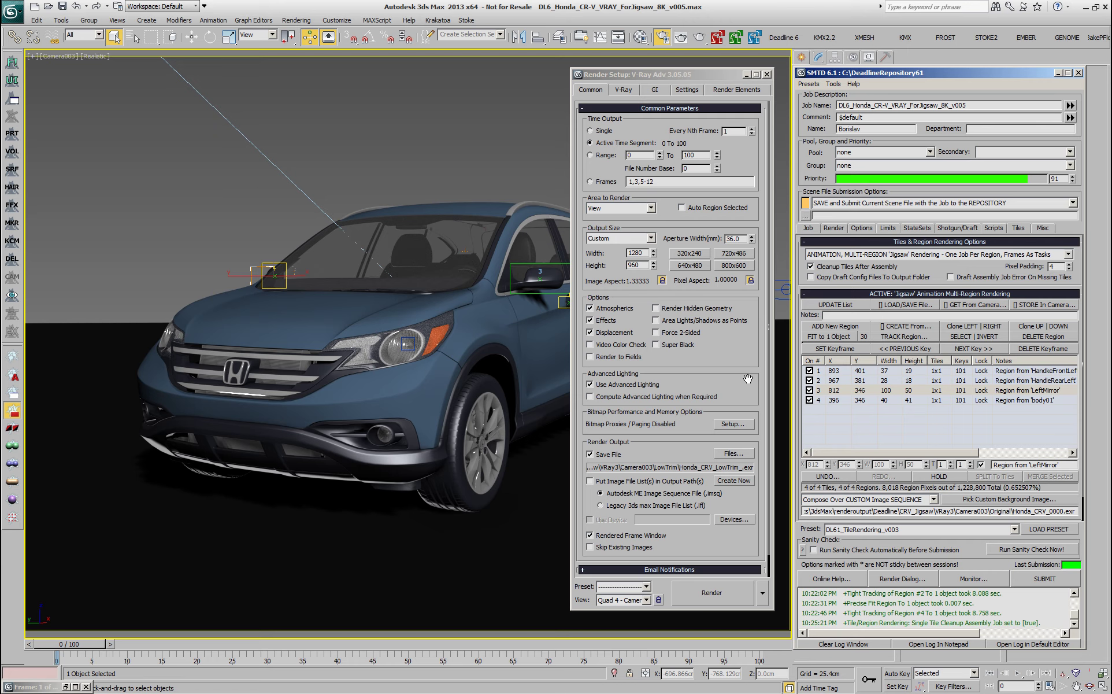
pyautogui.click(1043, 580)
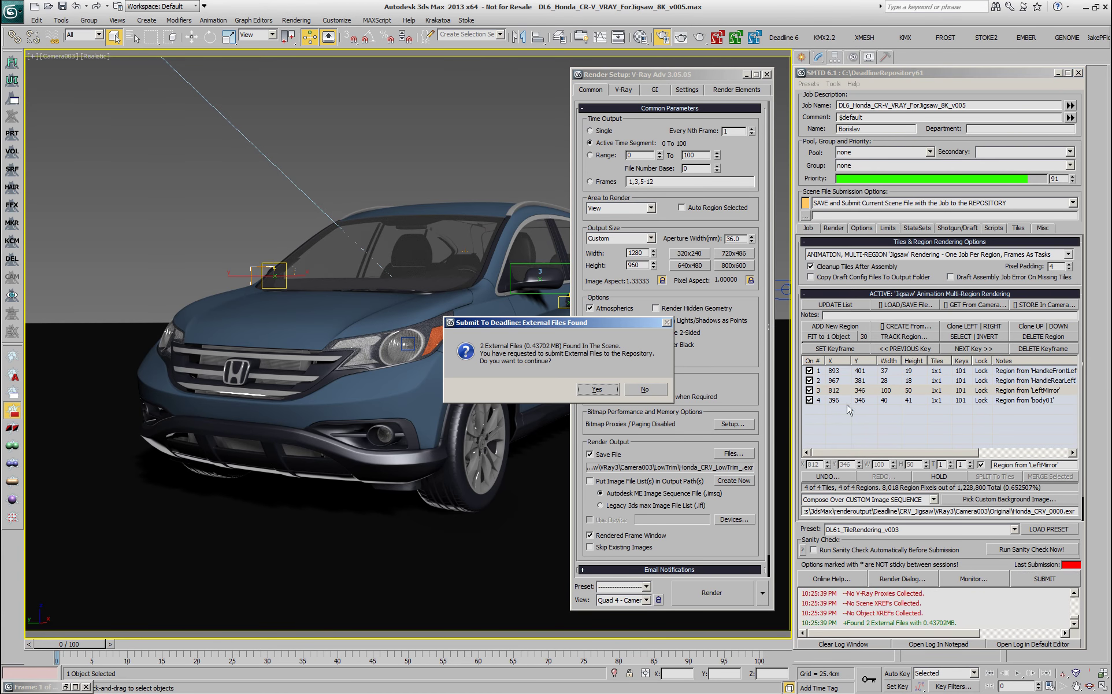
# Approve sending the 2 external files (0.437 MB) to the Deadline repository.
pyautogui.click(594, 392)
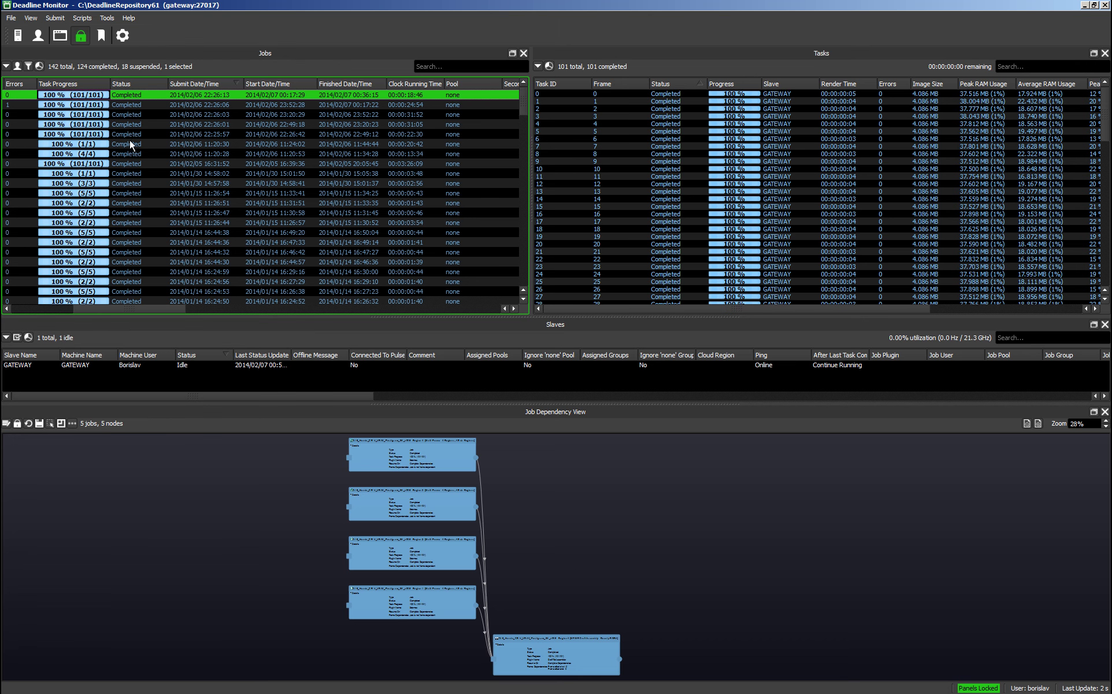
# Review the tasks of the five new jobs submitted from 22:25:57 to 22:26:13.
pyautogui.click(126, 133)
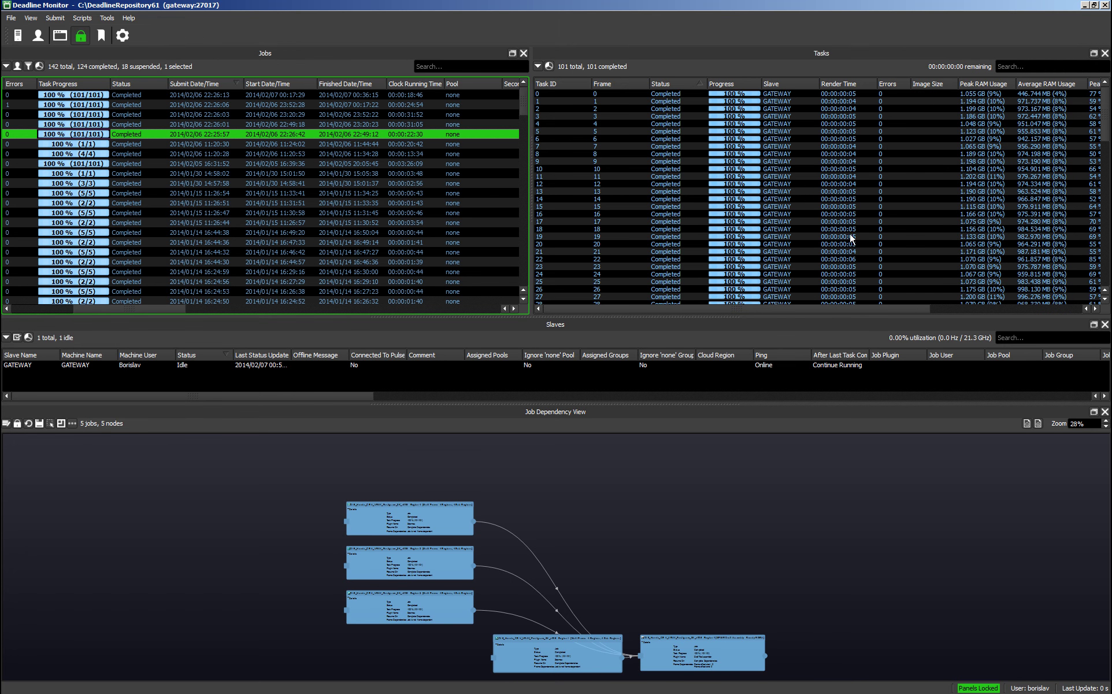
pyautogui.click(248, 123)
pyautogui.click(225, 115)
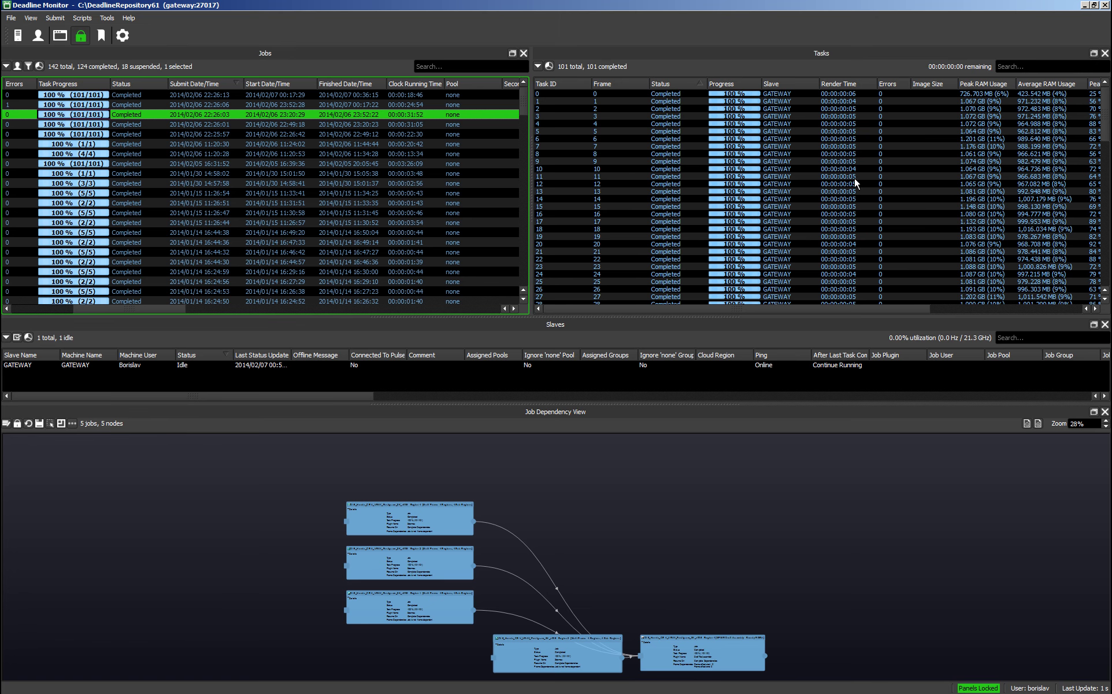
pyautogui.click(211, 106)
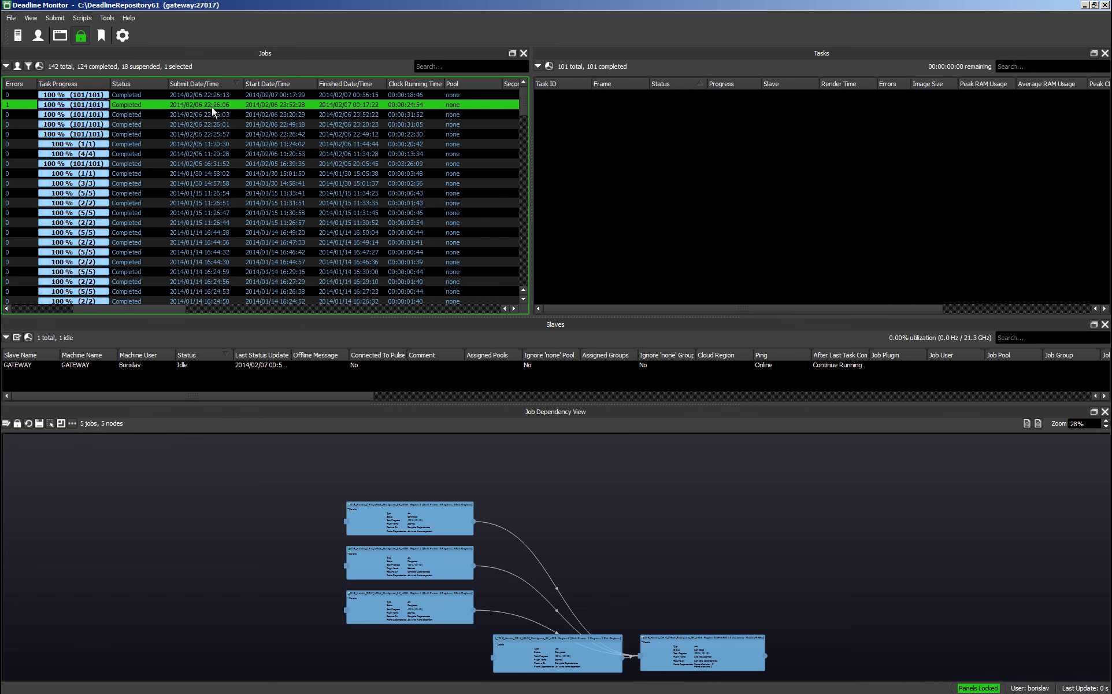
pyautogui.click(225, 94)
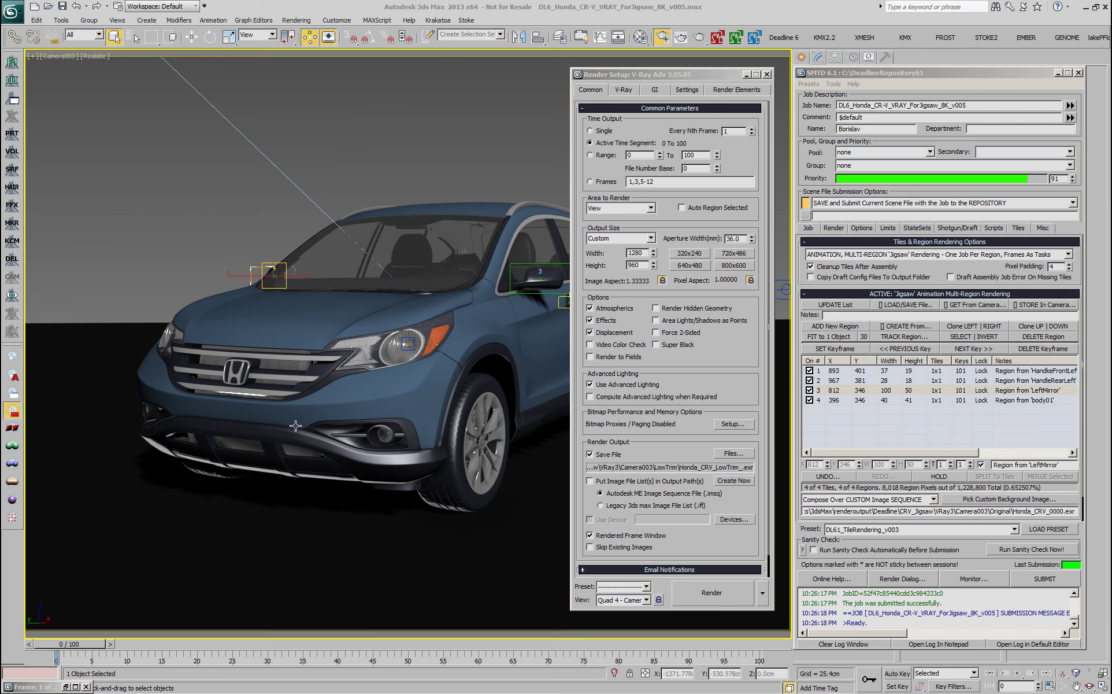
# Load Honda_CRV_LowTrim_0000.exr as an image sequence into RAM Player channel B.
pyautogui.doubleClick(49, 684)
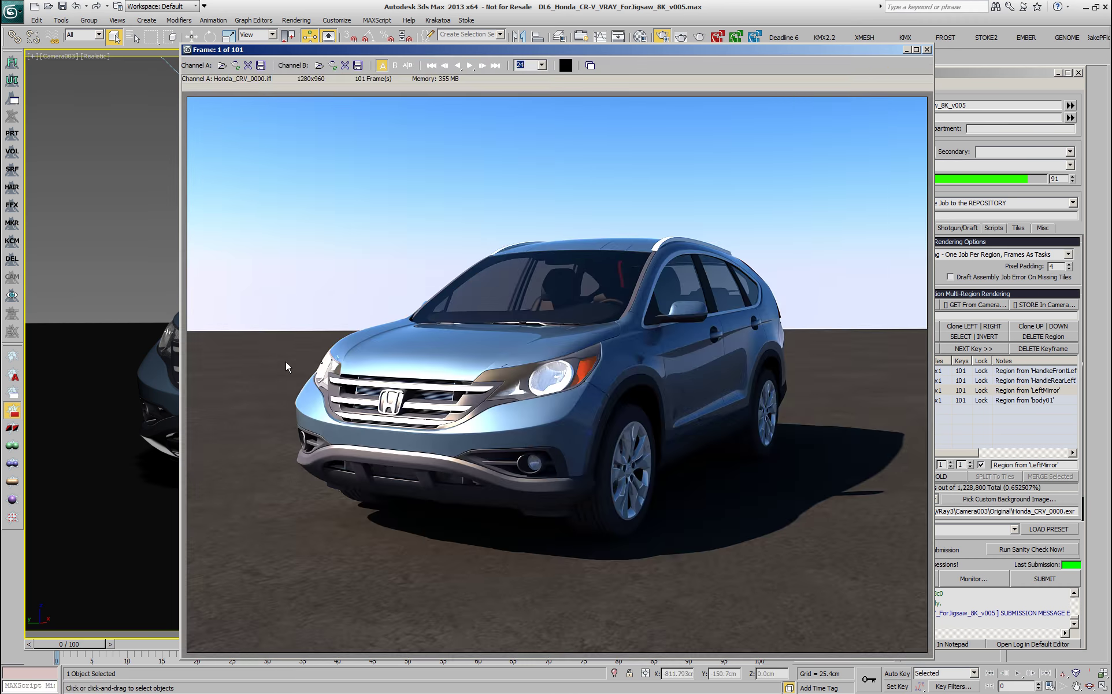
pyautogui.click(319, 64)
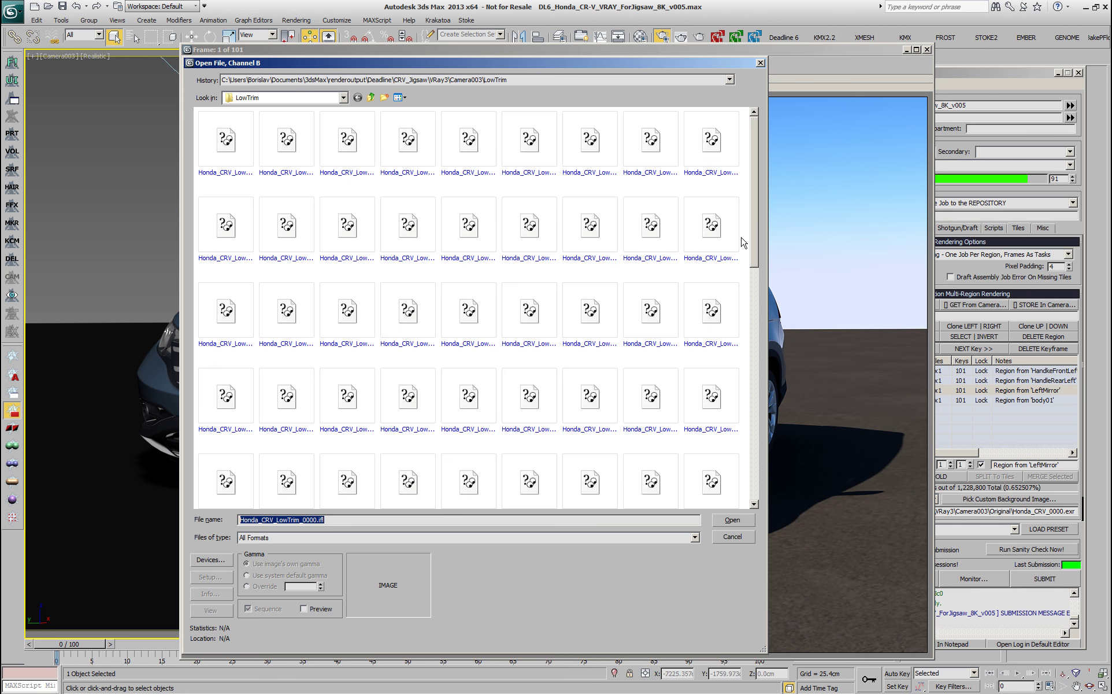
pyautogui.scroll(-5, 266, 174)
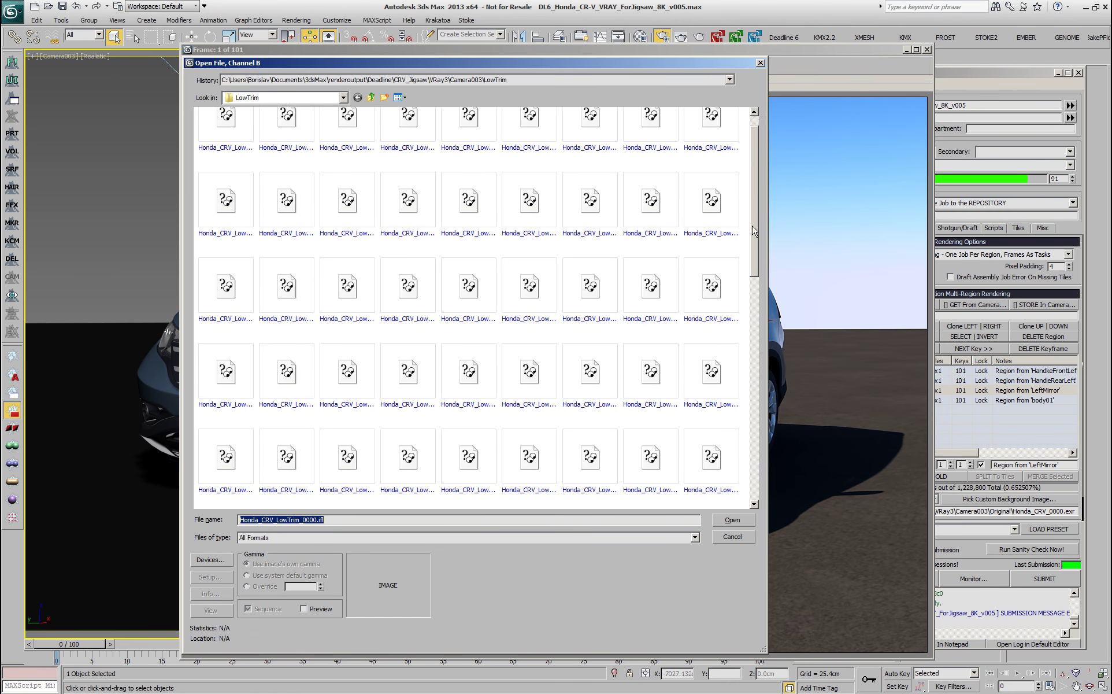
pyautogui.scroll(5, 292, 191)
pyautogui.click(223, 166)
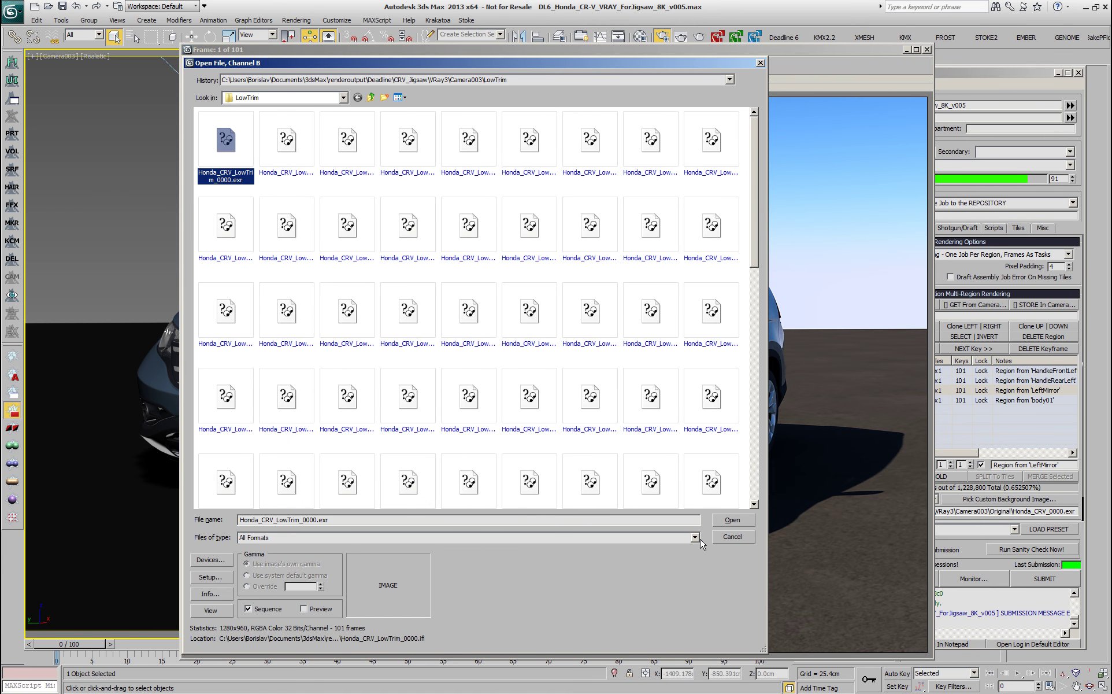
pyautogui.click(717, 519)
pyautogui.click(516, 402)
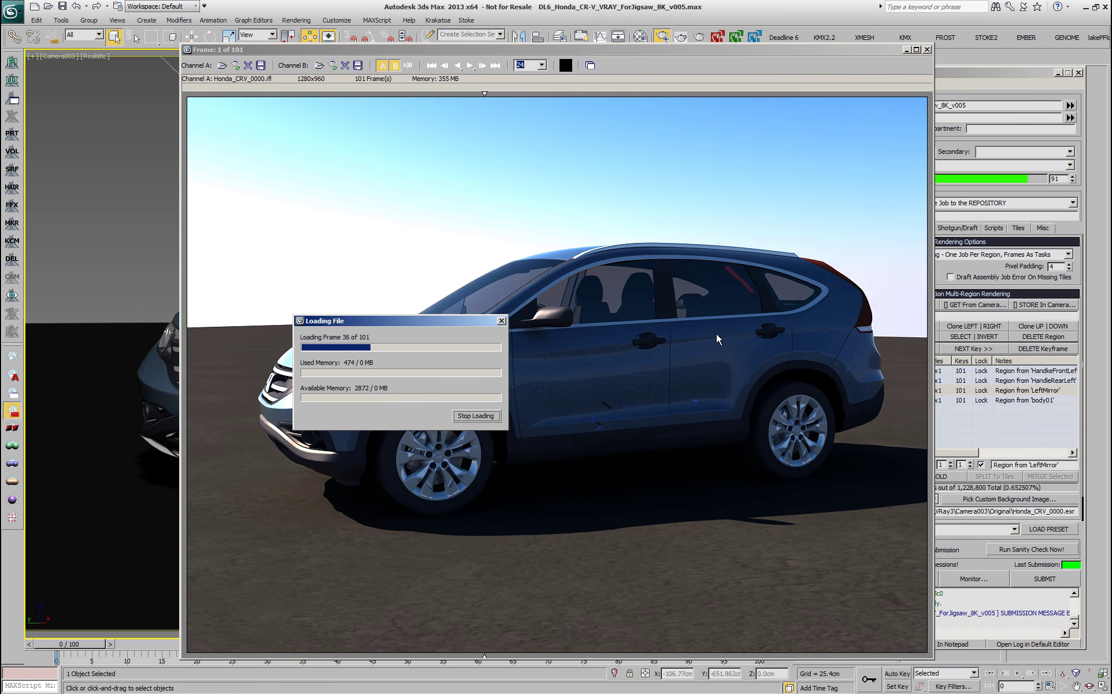
# Scrub the A/B split between the original and LowTrim frames, then minimize the RAM Player.
pyautogui.moveTo(466, 327); pyautogui.dragTo(452, 414)
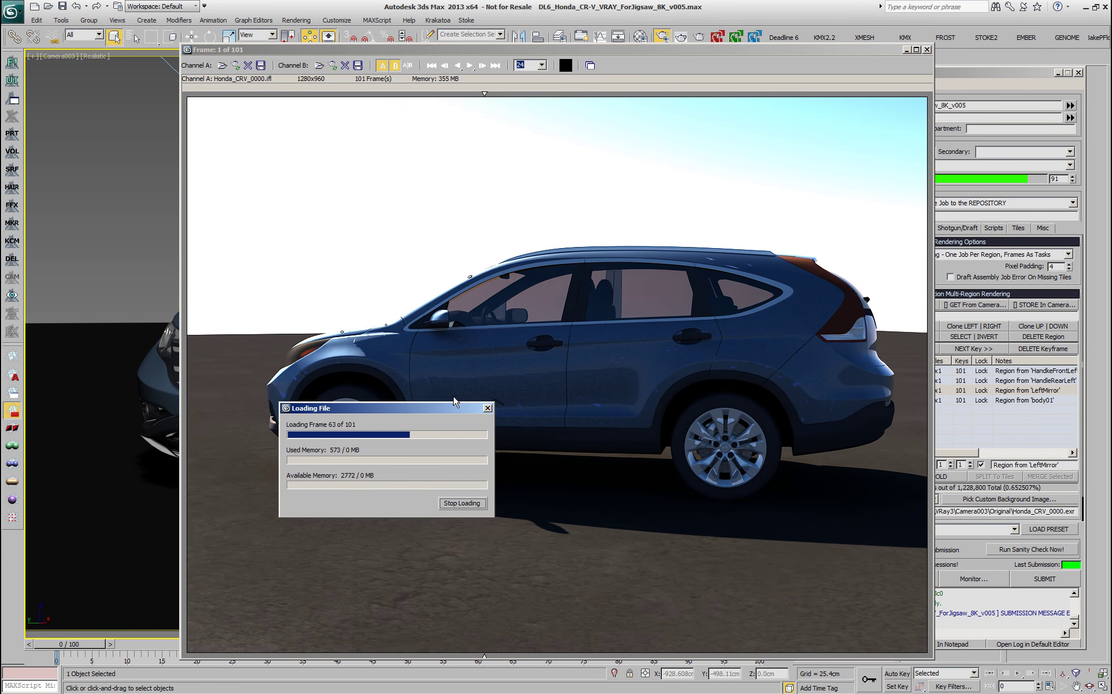
pyautogui.moveTo(455, 415); pyautogui.dragTo(389, 254)
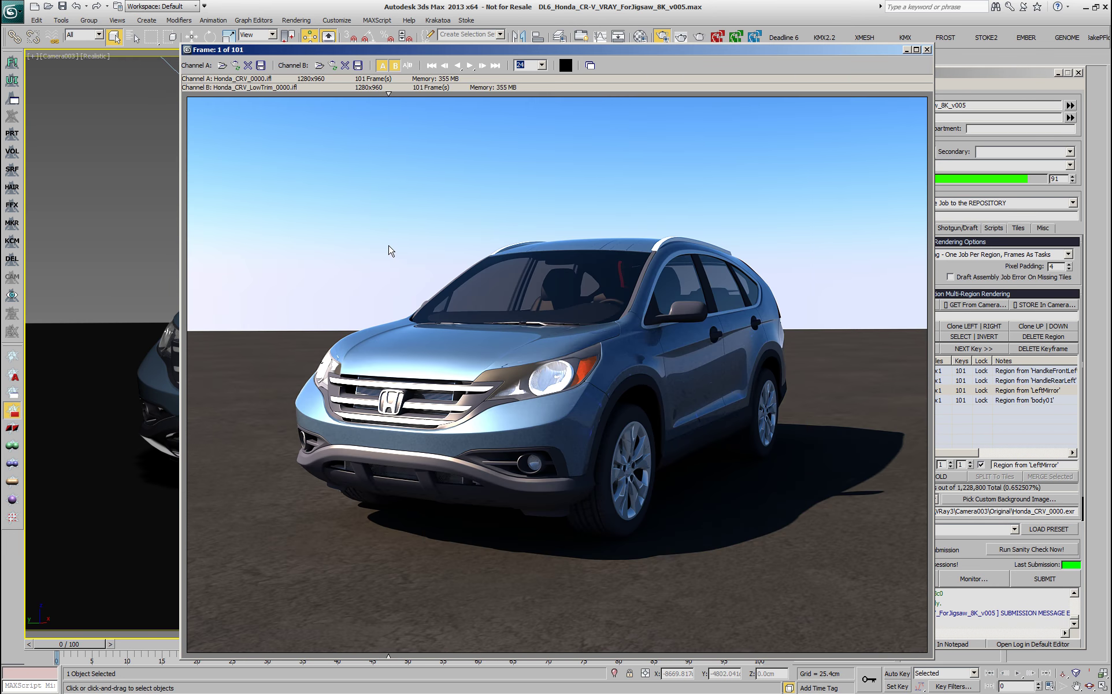
pyautogui.moveTo(367, 279); pyautogui.dragTo(303, 382)
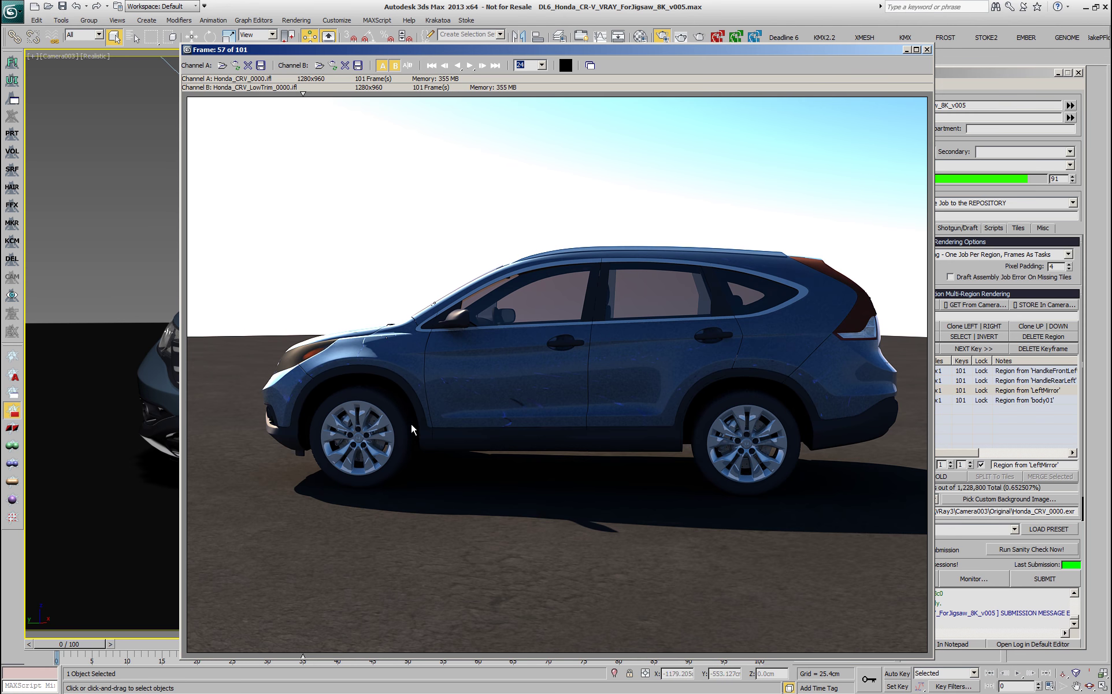
pyautogui.moveTo(425, 414); pyautogui.dragTo(62, 428)
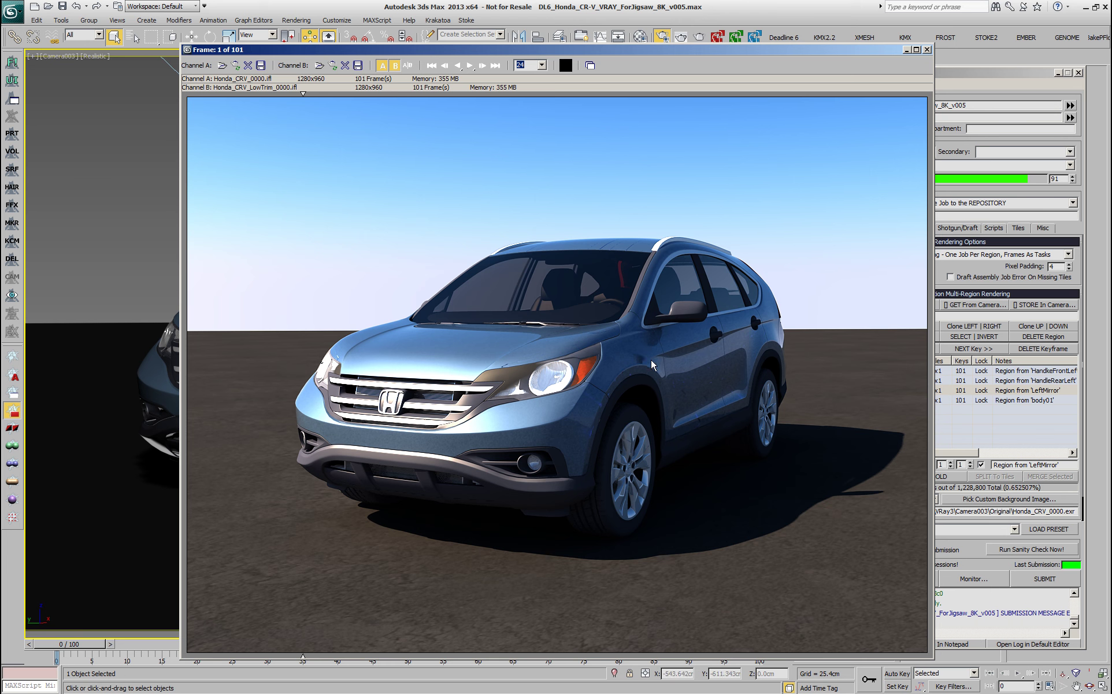
pyautogui.click(907, 50)
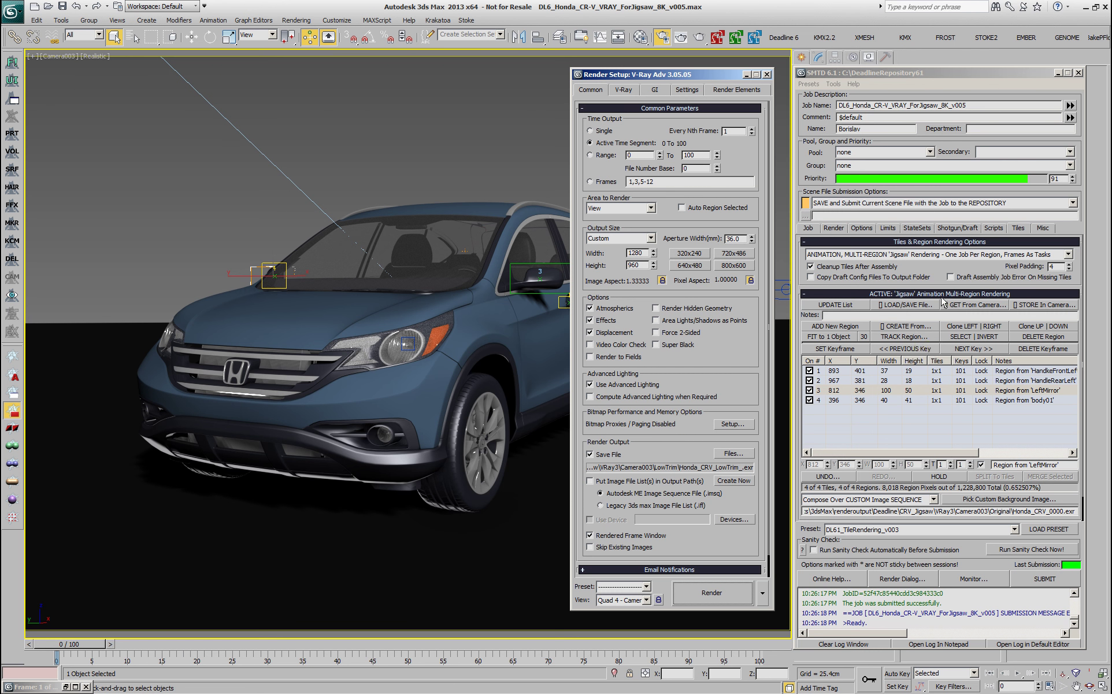